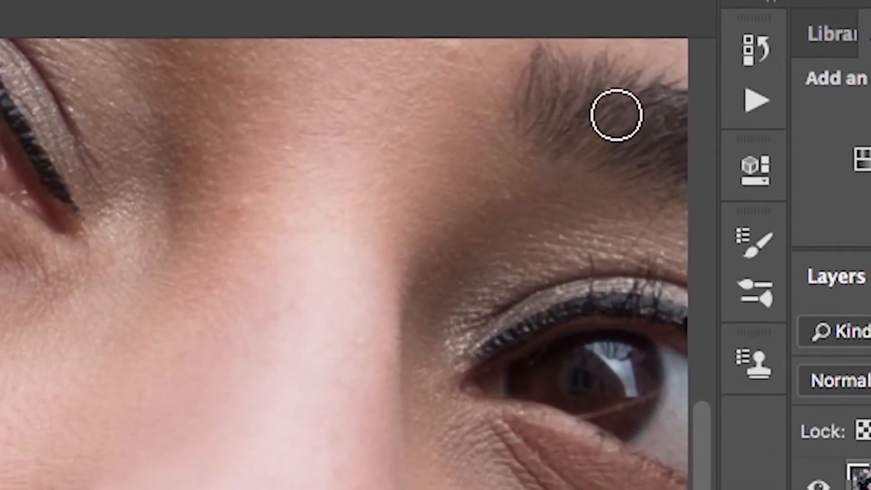
Start recording a new action named "frequency separation" in the Default Actions set.
left_click(754, 105)
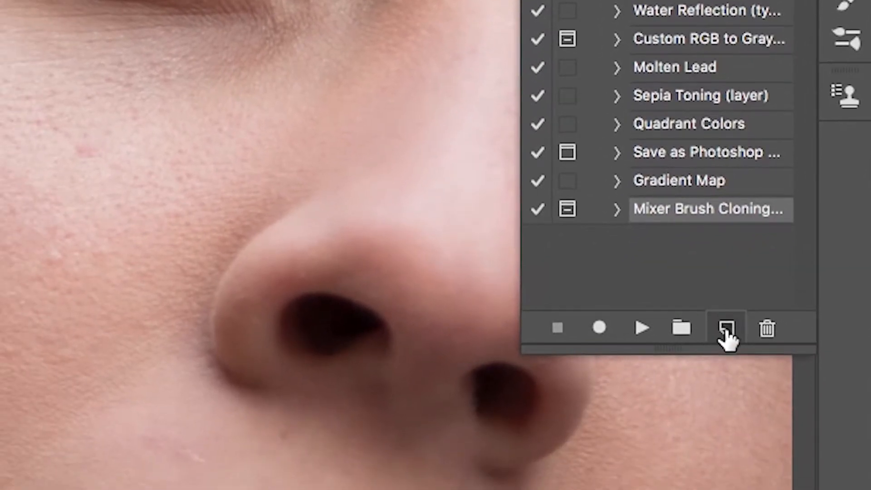
left_click(726, 333)
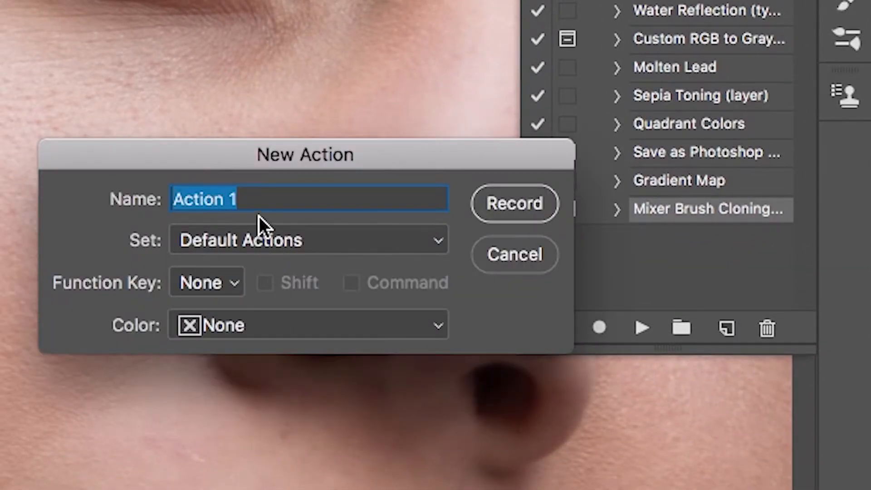
type("fre")
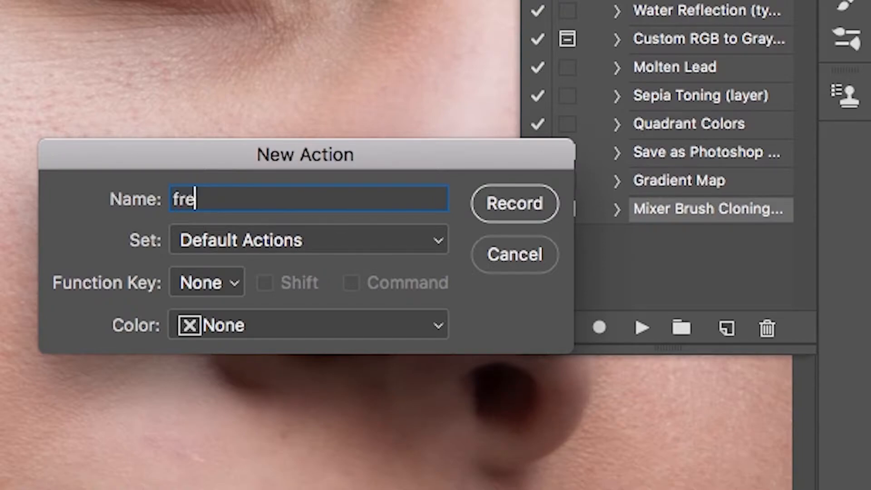
type("quency ")
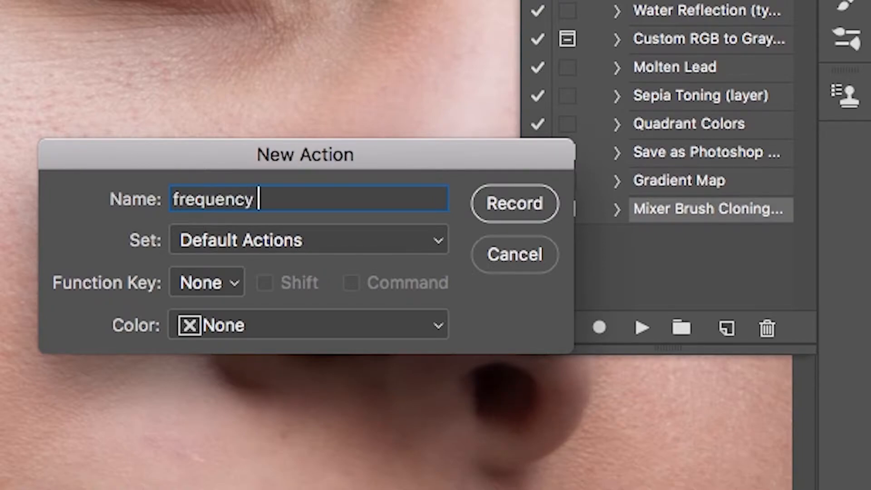
type("separation")
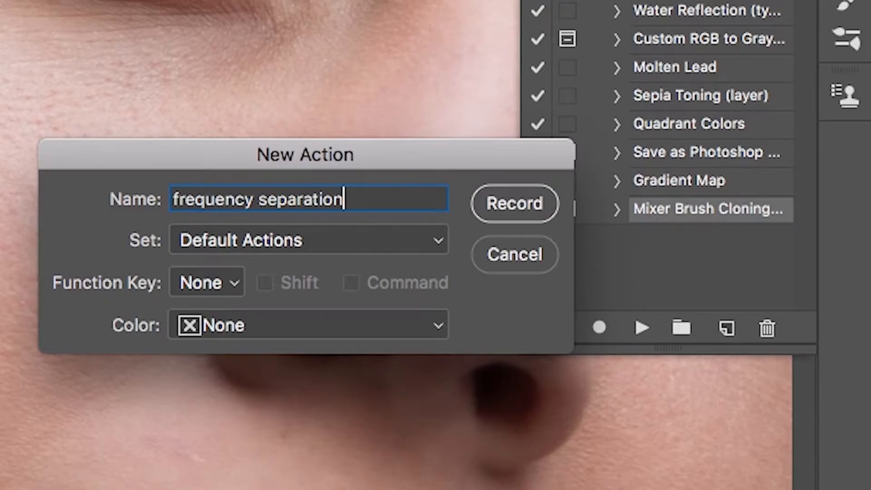
key("Return")
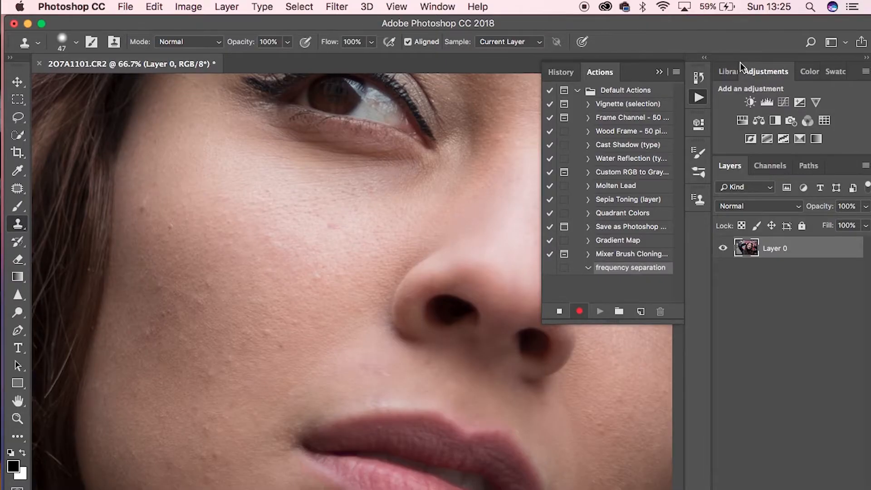
left_click(660, 72)
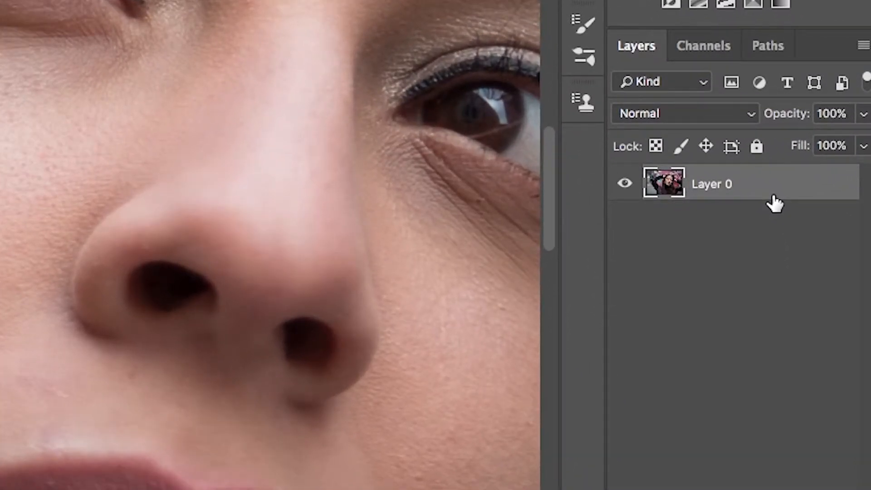
Duplicate Layer 0 twice, naming the middle copy "blur" and the uppermost copy "texture".
key("super+j")
key("super+j")
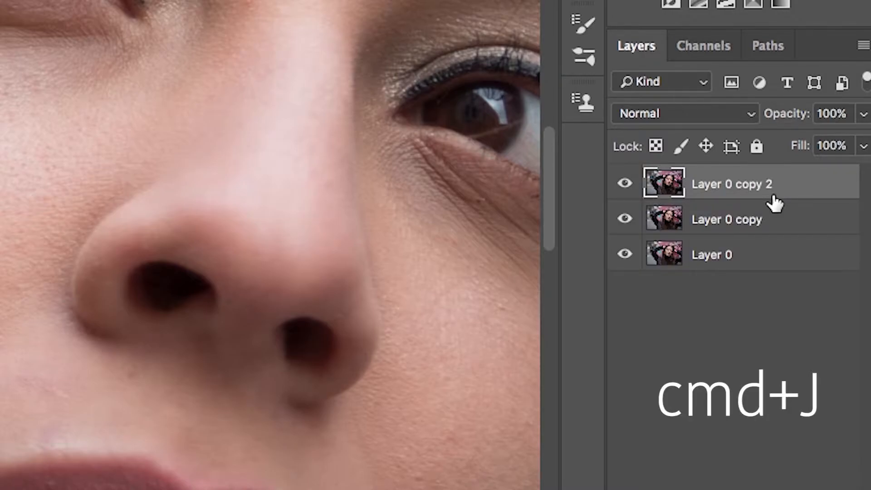
left_click(625, 183)
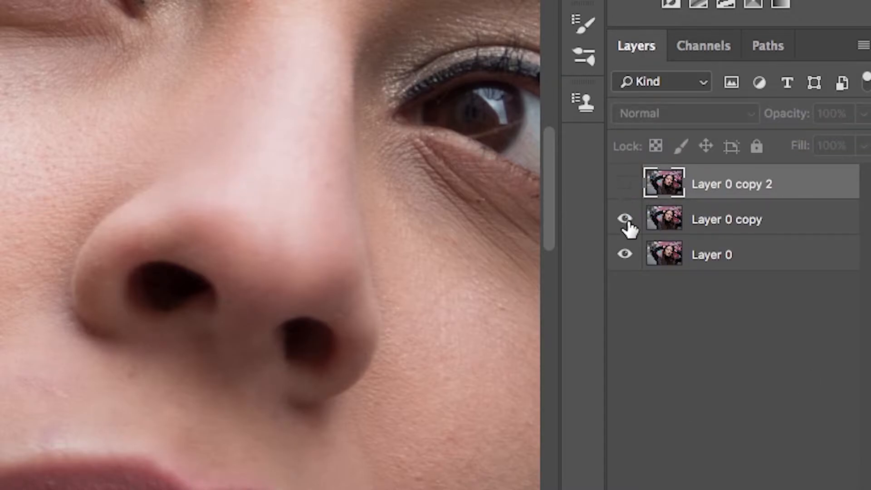
double_click(716, 226)
type("blur")
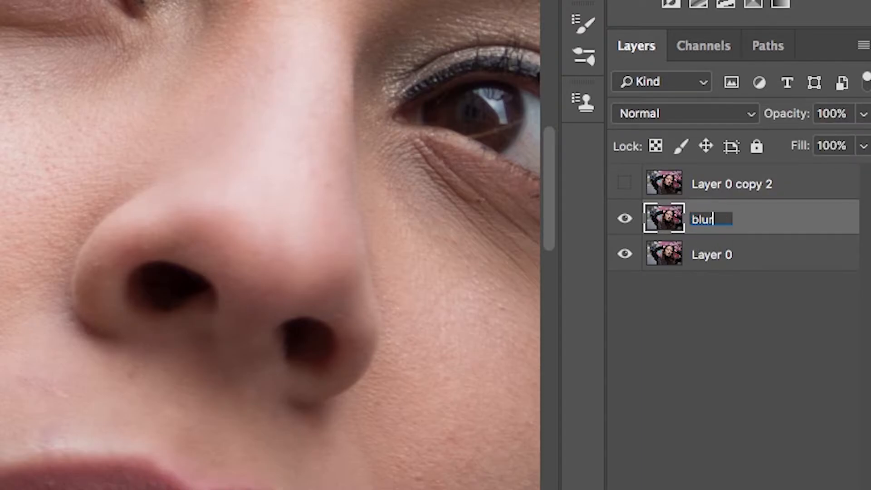
key("Return")
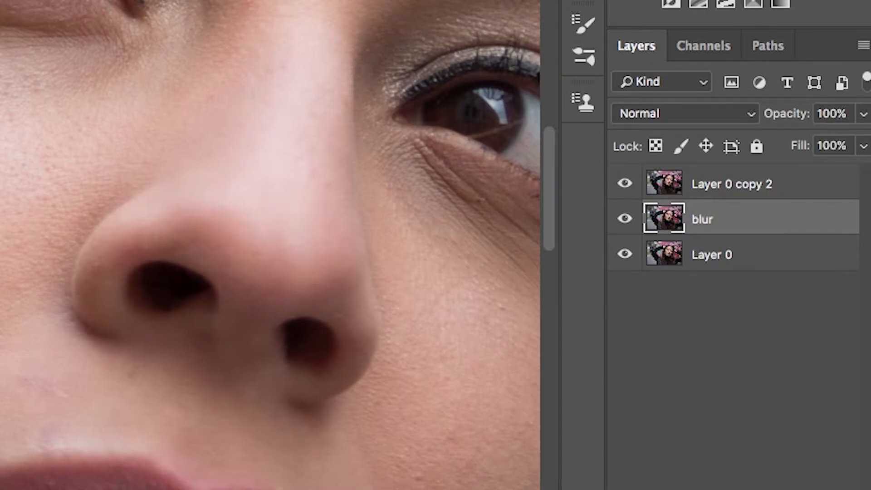
double_click(731, 184)
type("texture")
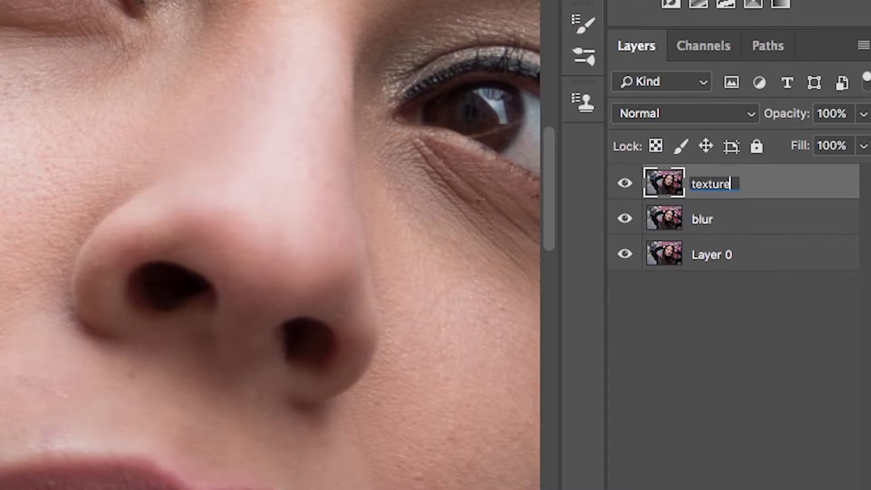
key("Return")
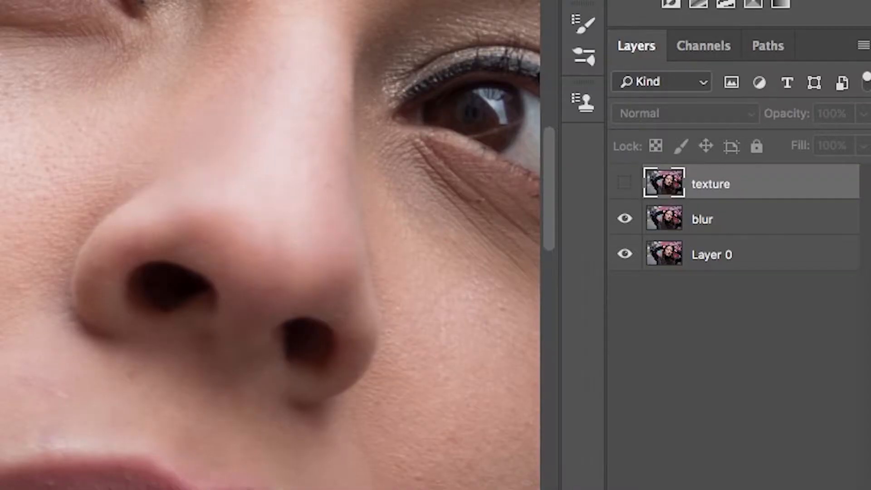
Apply a low-radius Gaussian Blur to the blur layer, enough to smooth out the skin texture.
left_click(744, 219)
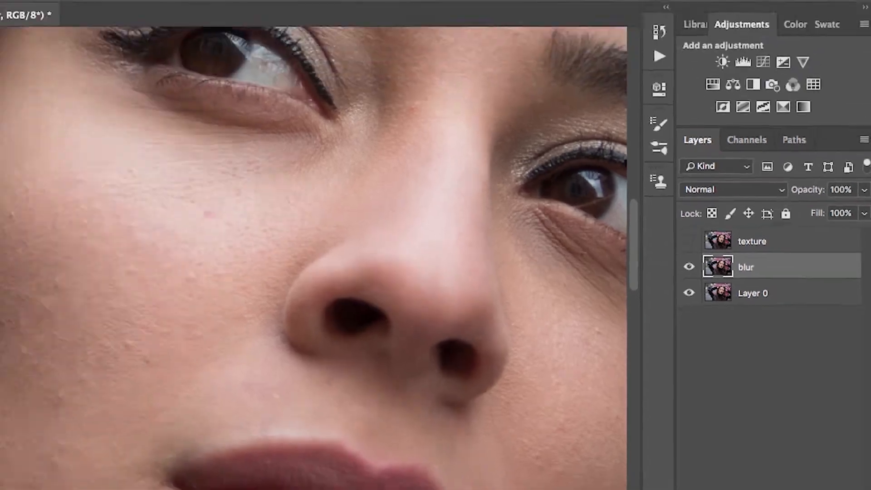
left_click(304, 6)
mouse_move(399, 183)
left_click(554, 234)
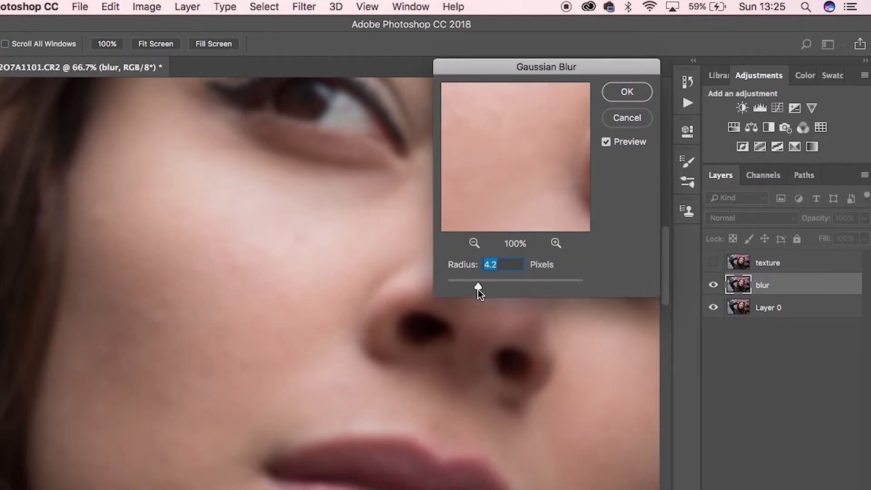
left_click_drag(474, 287, 472, 287)
key("Return")
key("s")
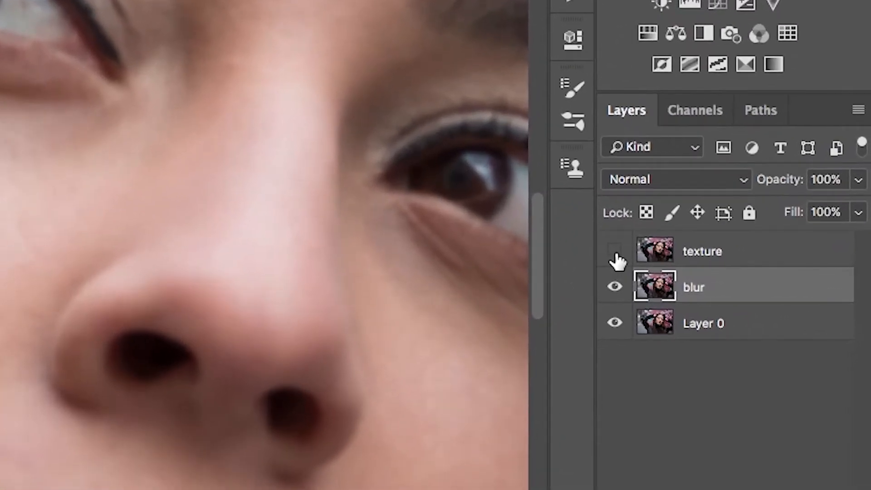
Show the texture layer and use Apply Image on it with layer blur, RGB channel, Subtract blending, scale 2 and offset 128.
left_click(713, 263)
left_click(757, 263)
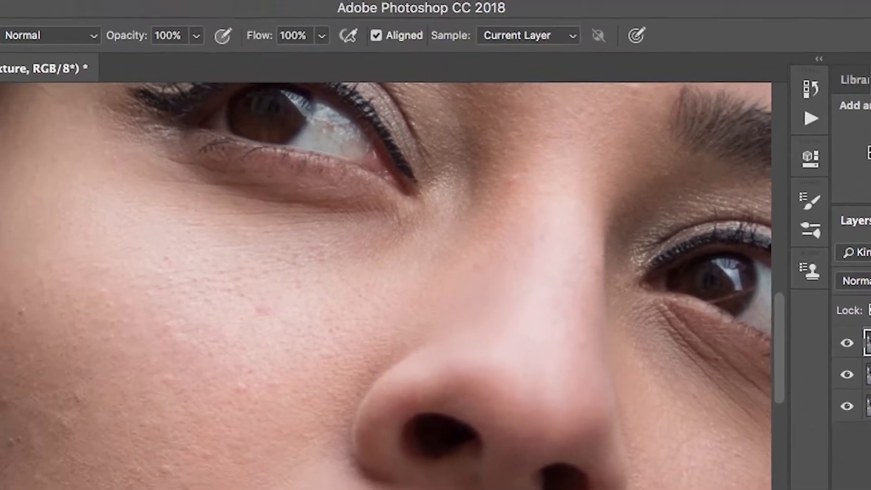
left_click(118, 10)
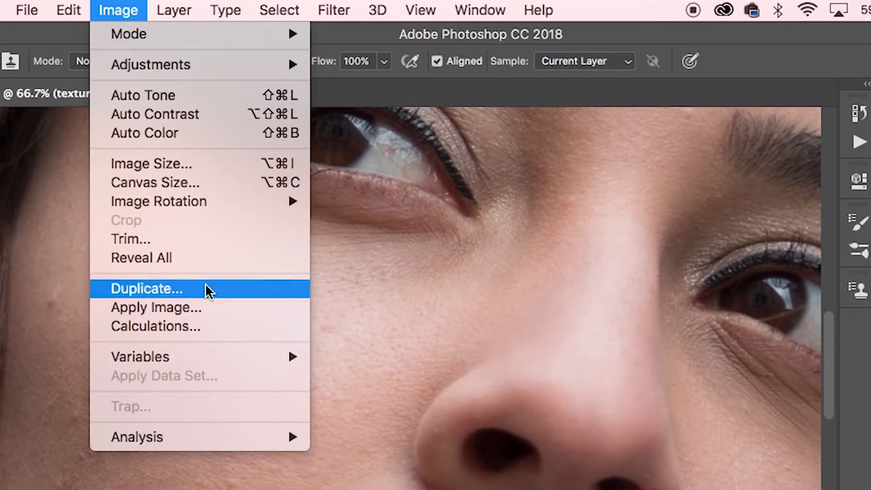
left_click(157, 306)
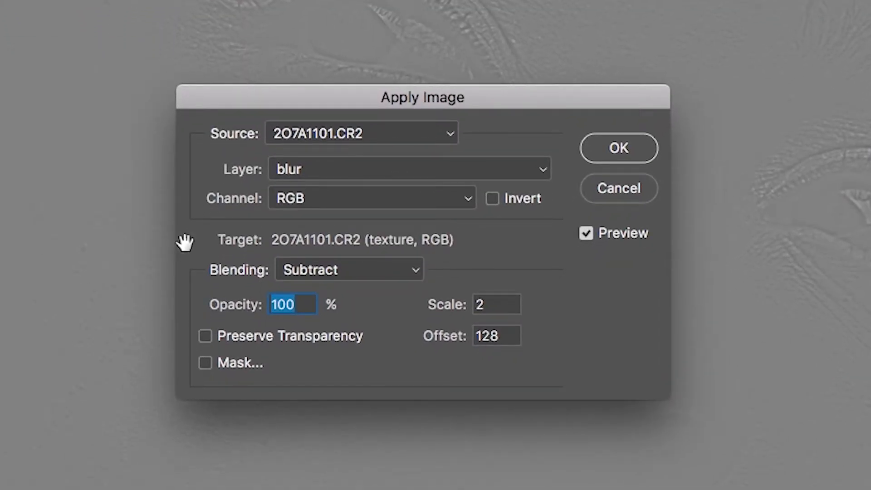
left_click(300, 168)
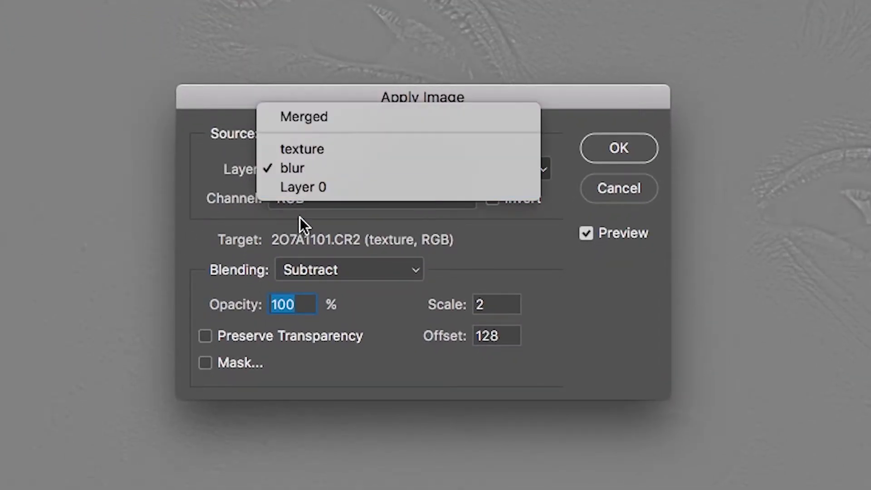
left_click(301, 170)
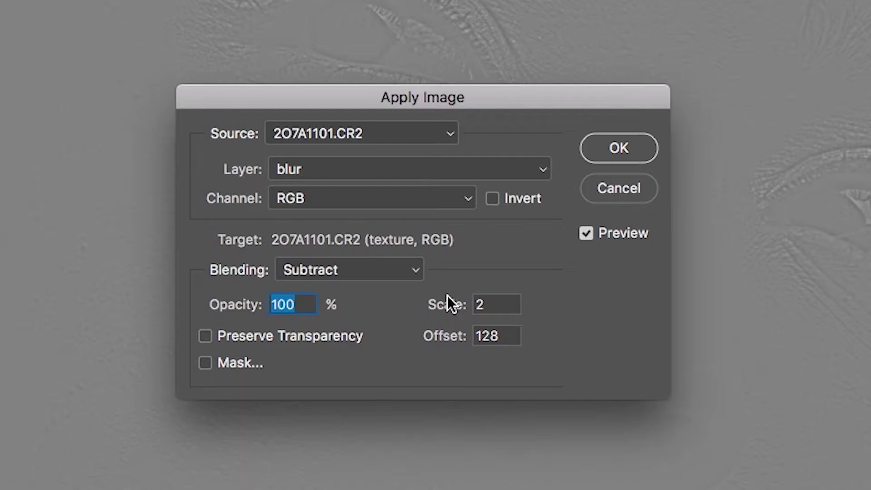
left_click(614, 150)
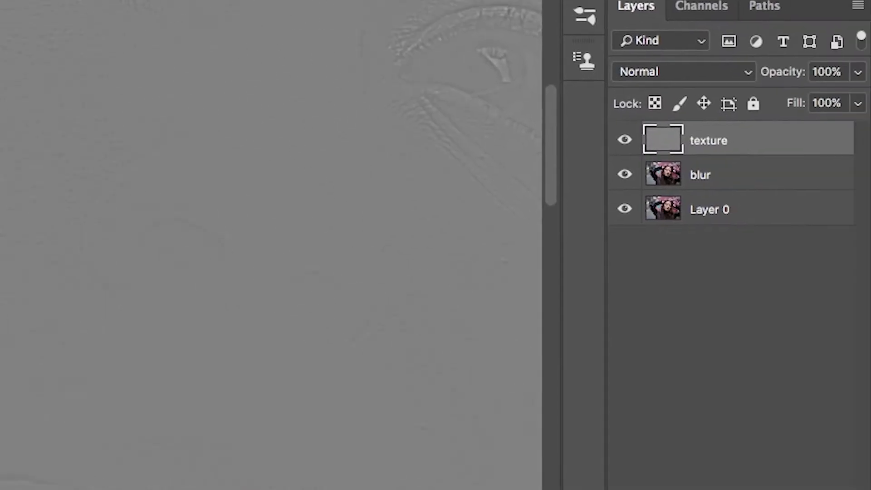
Set the texture layer's blend mode to Linear Light and group it with the blur layer.
left_click(624, 174)
left_click(680, 72)
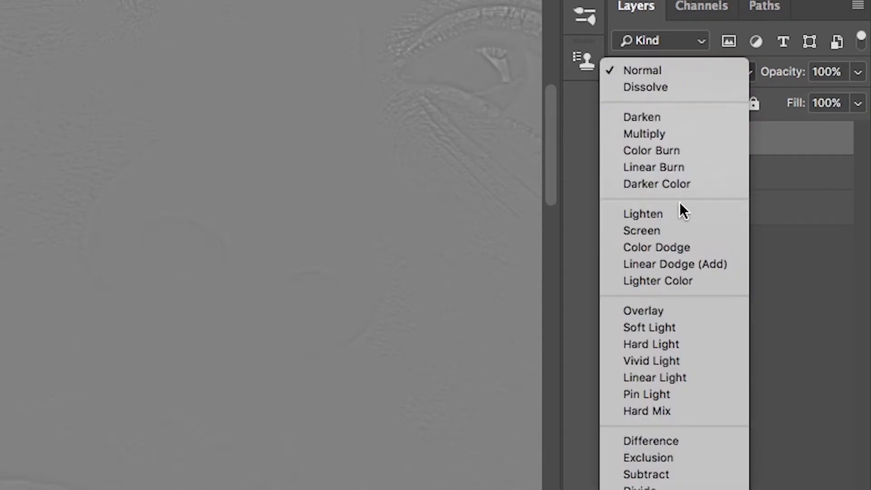
left_click(693, 378)
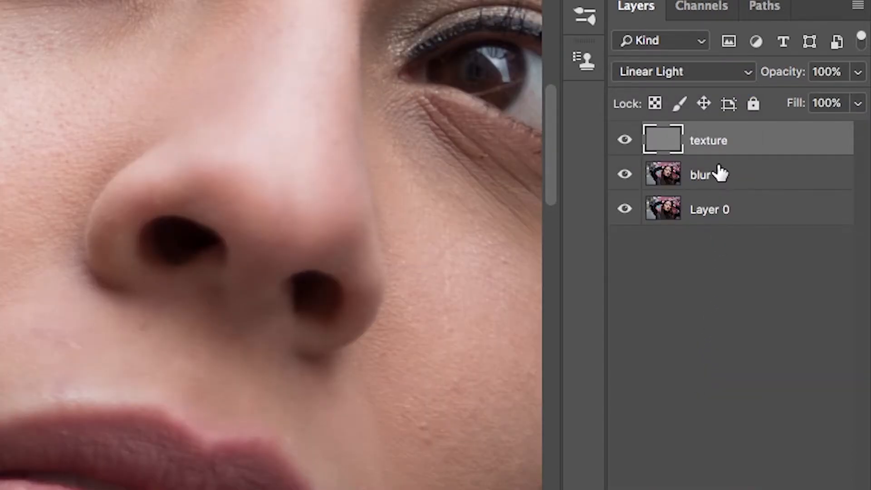
left_click(721, 175, "shift")
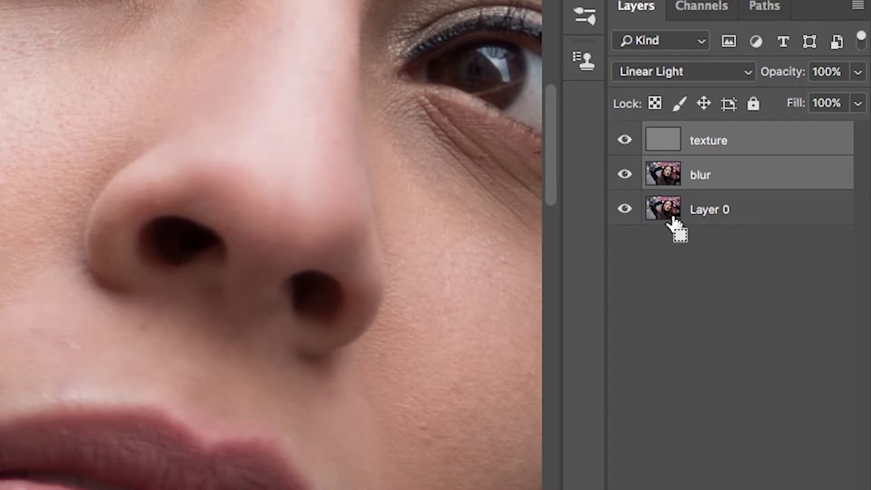
key("super+g")
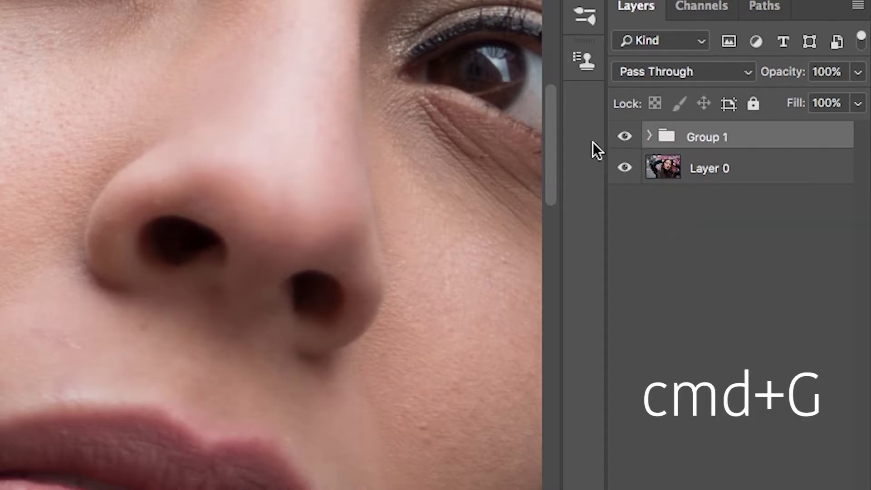
Compare the portrait with and without the frequency separation group by switching its visibility off and on.
left_click(625, 136)
left_click(626, 137)
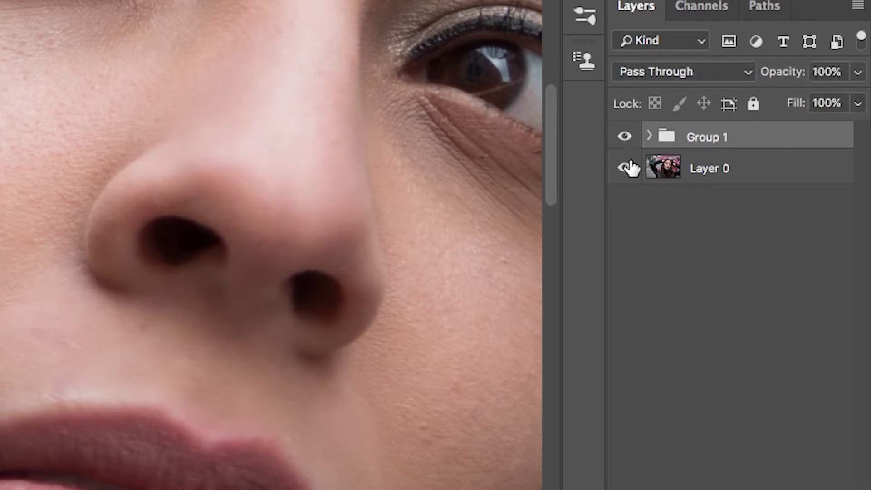
left_click(626, 137)
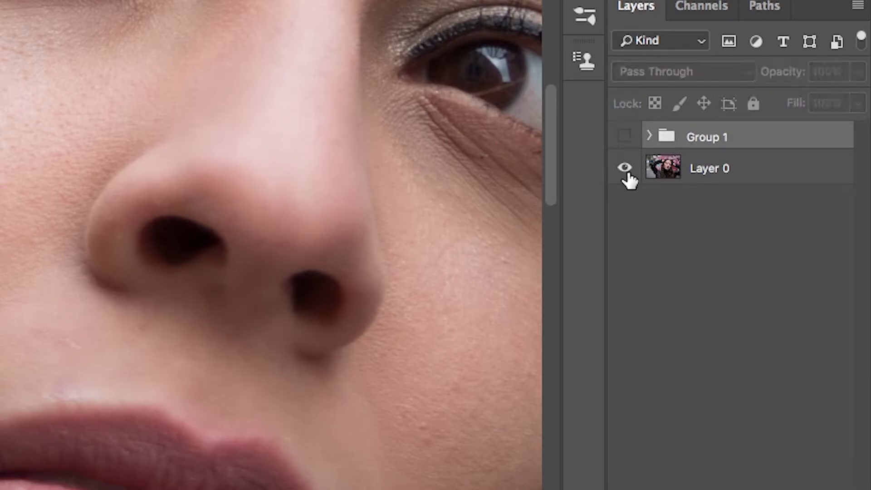
left_click(625, 137)
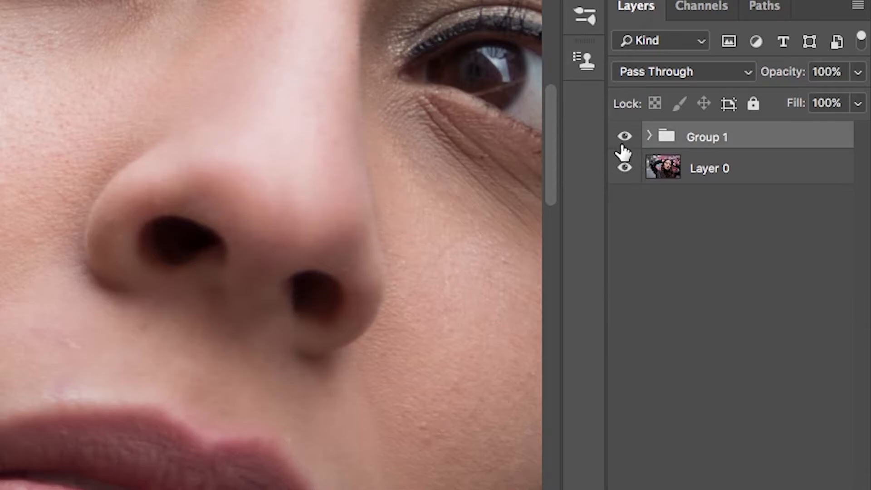
left_click(625, 138)
left_click(626, 137)
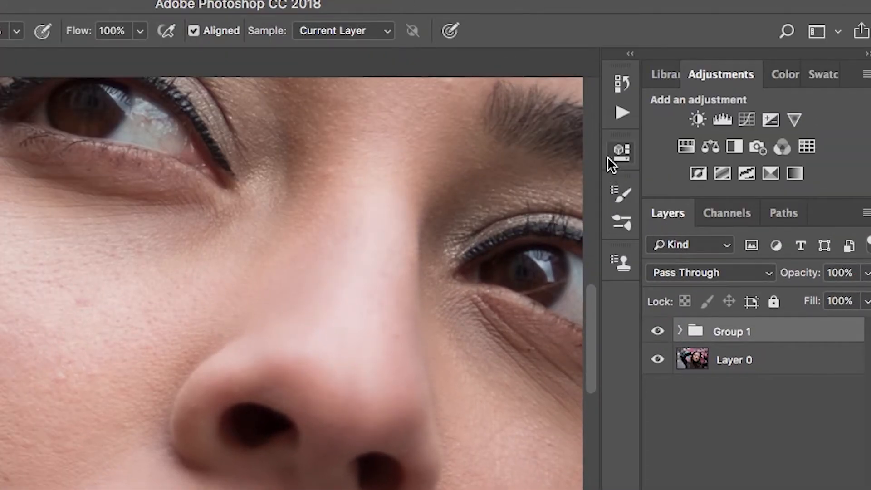
Stop recording the frequency separation action.
left_click(620, 112)
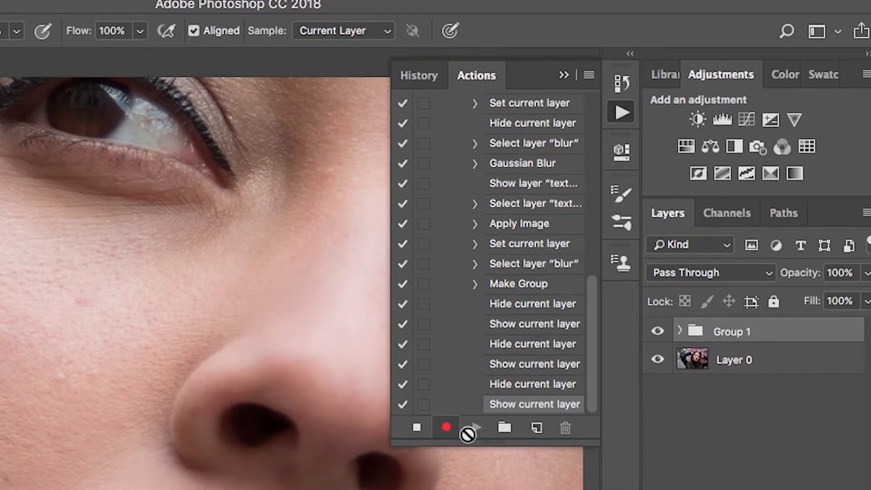
left_click(417, 429)
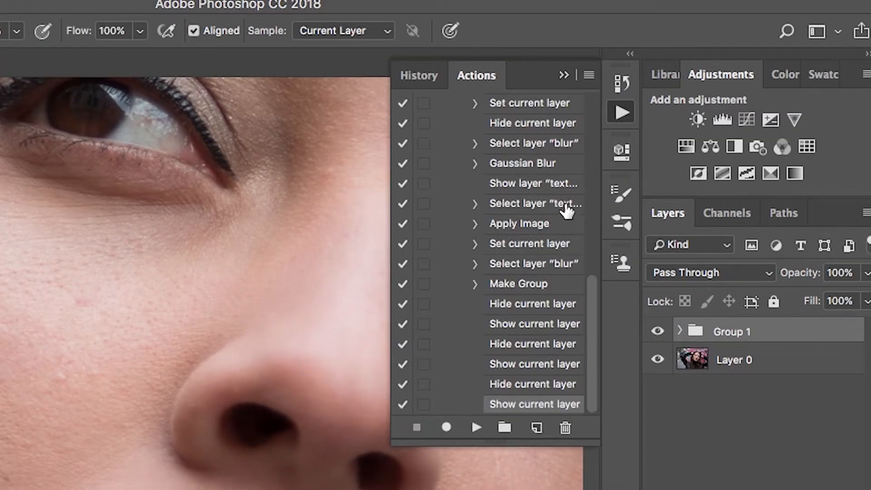
left_click(564, 75)
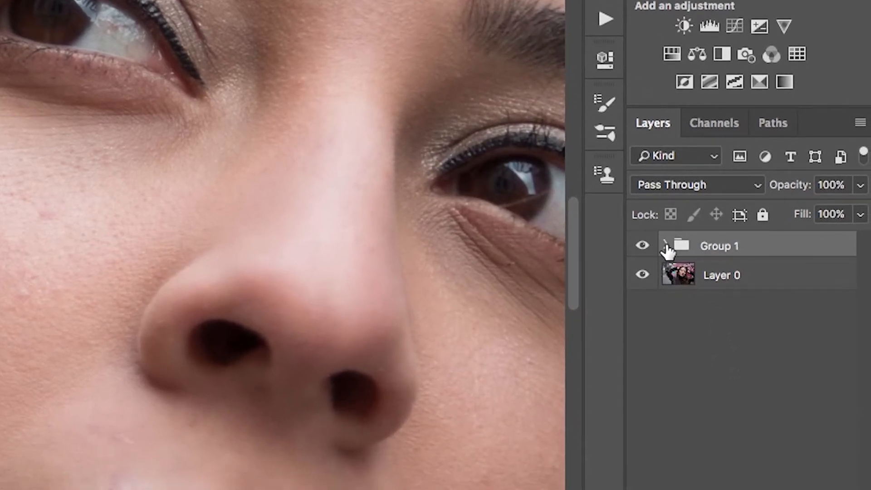
Select the blur layer inside Group 1 and lasso the shadowed patch of the outer cheek with a 20 px feather.
left_click(681, 331)
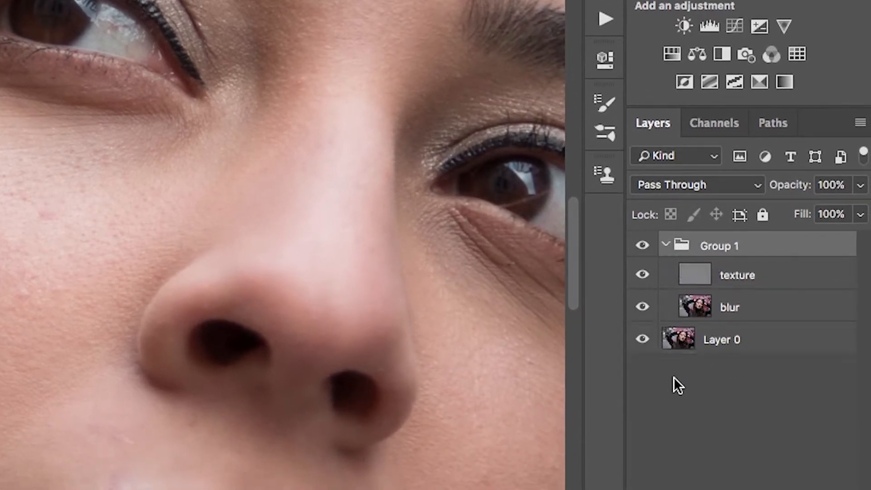
left_click(725, 306)
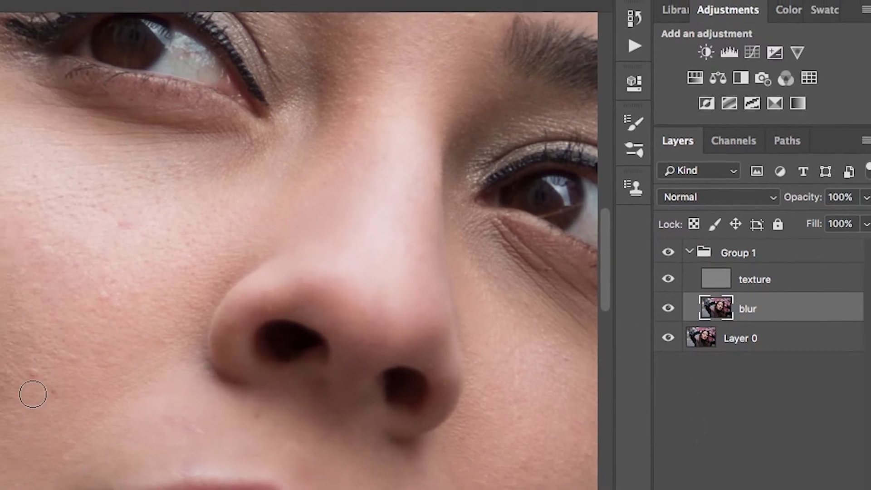
key("space")
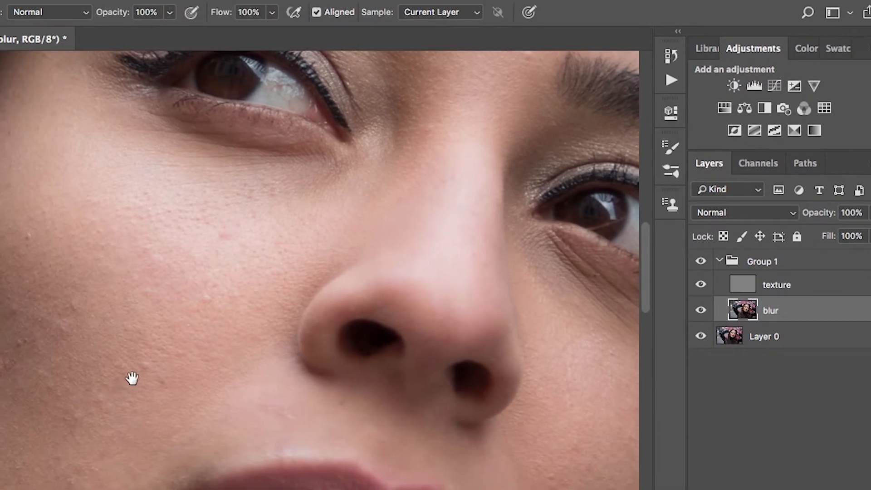
left_click_drag(122, 386, 276, 262)
mouse_move(312, 158)
left_mouse_down()
mouse_move(292, 247)
mouse_move(259, 270)
left_mouse_up()
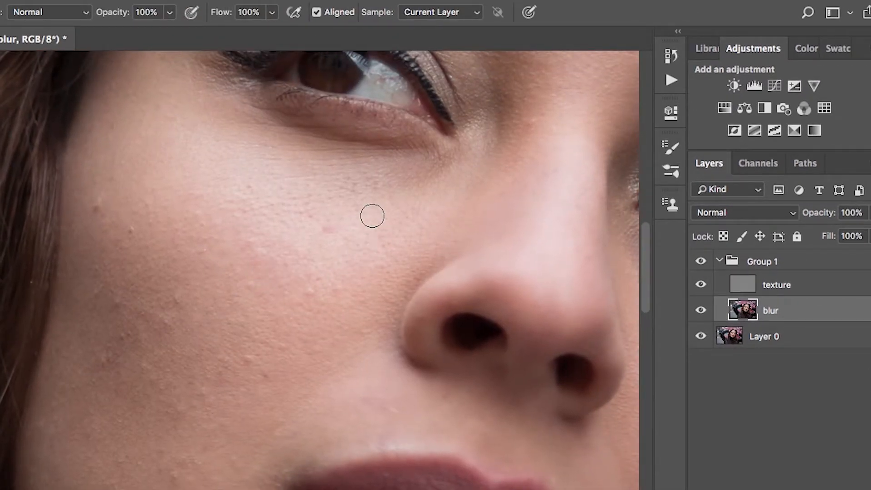
left_click_drag(0, 162, 0, 137)
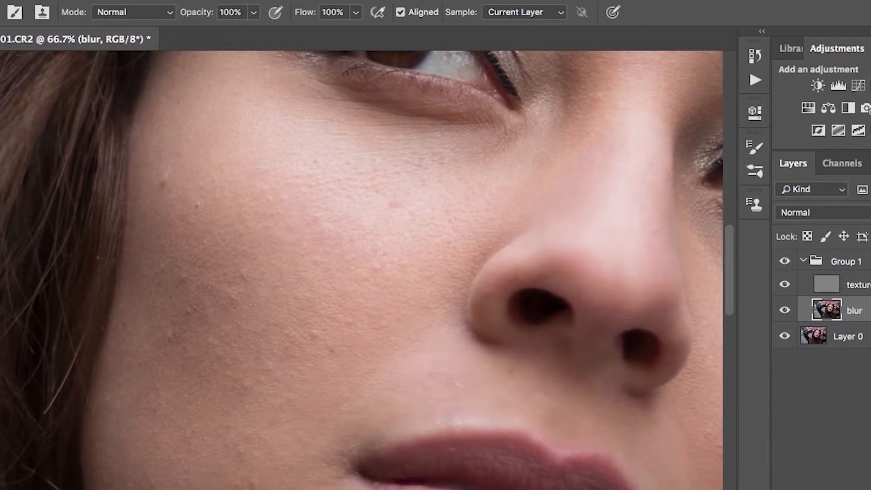
left_click(18, 105)
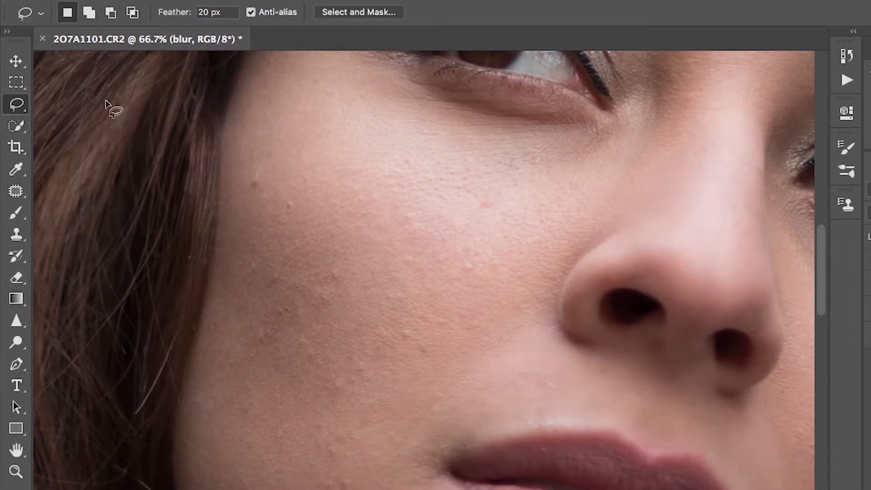
mouse_move(232, 171)
left_mouse_down()
mouse_move(241, 256)
mouse_move(286, 393)
mouse_move(319, 196)
mouse_move(232, 153)
mouse_move(257, 157)
left_mouse_up()
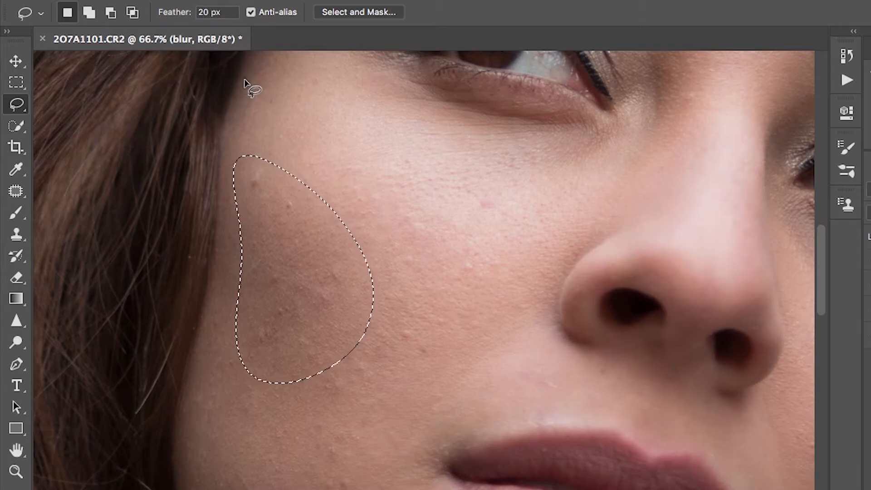
Preview the selection's feathered edge in Quick Mask and lasso the cheek patch again with a 30 px feather.
key("q")
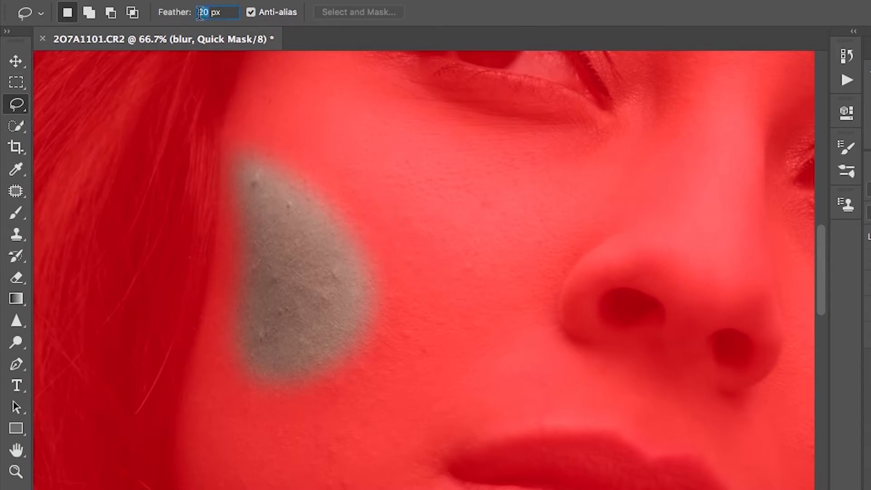
type("3")
type("q")
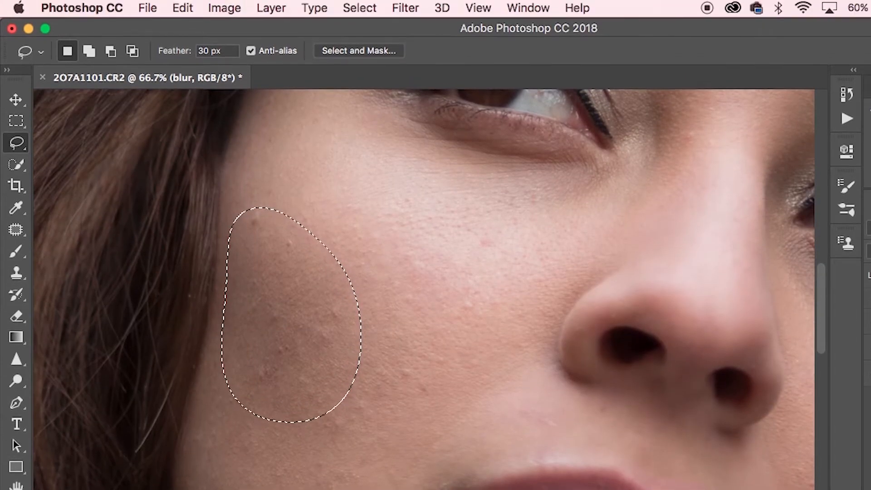
Apply a Gaussian Blur with a radius of 8.0 pixels to the selected cheek patch on the blur layer.
left_click(405, 8)
mouse_move(492, 213)
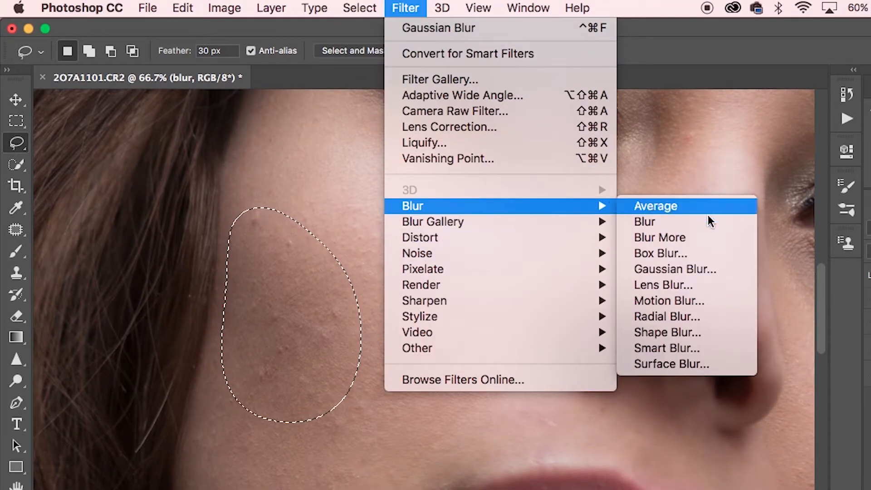
left_click(686, 271)
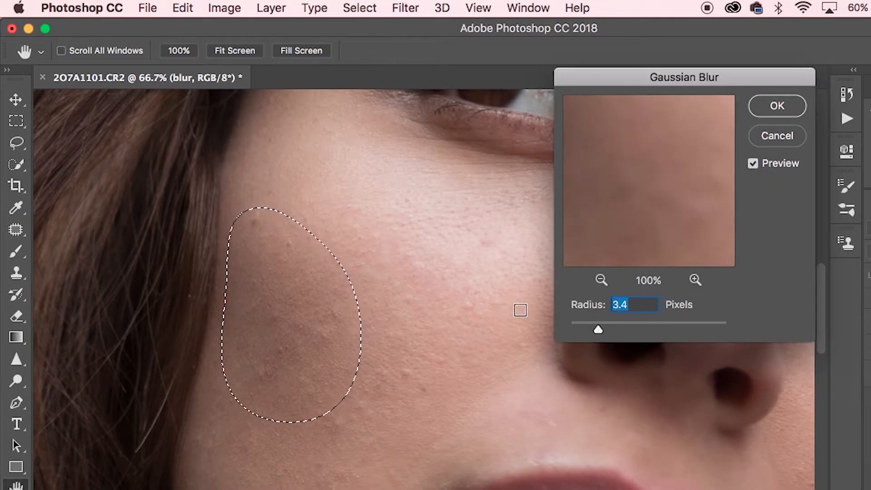
left_click_drag(600, 330, 632, 332)
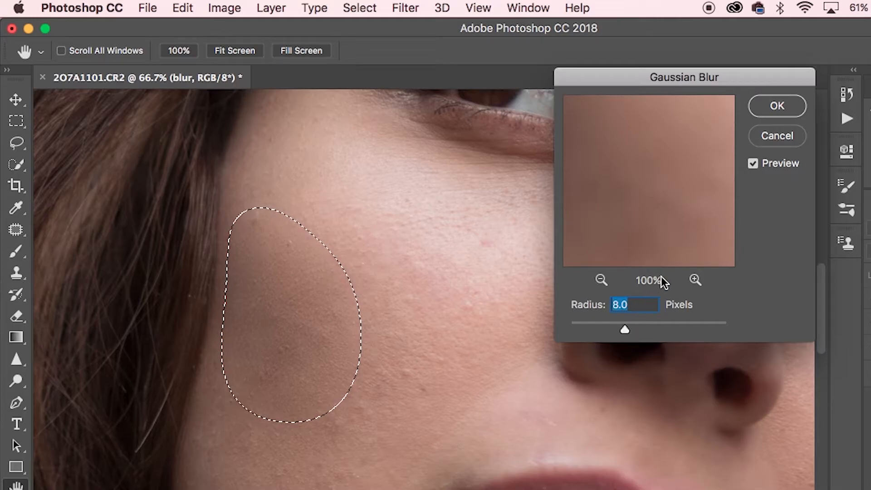
left_click(777, 106)
Compare the cheek patch with and without the blur at 100% zoom by undoing and redoing the filter.
key("super+1")
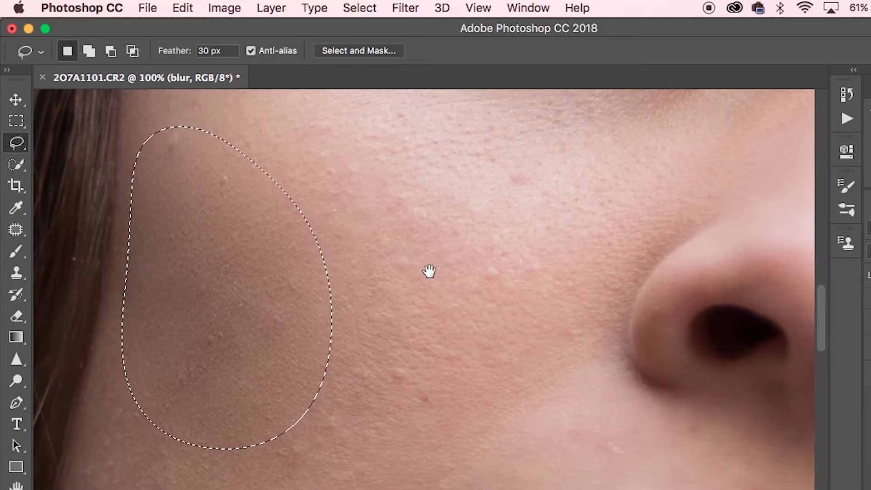
left_click_drag(424, 267, 568, 332)
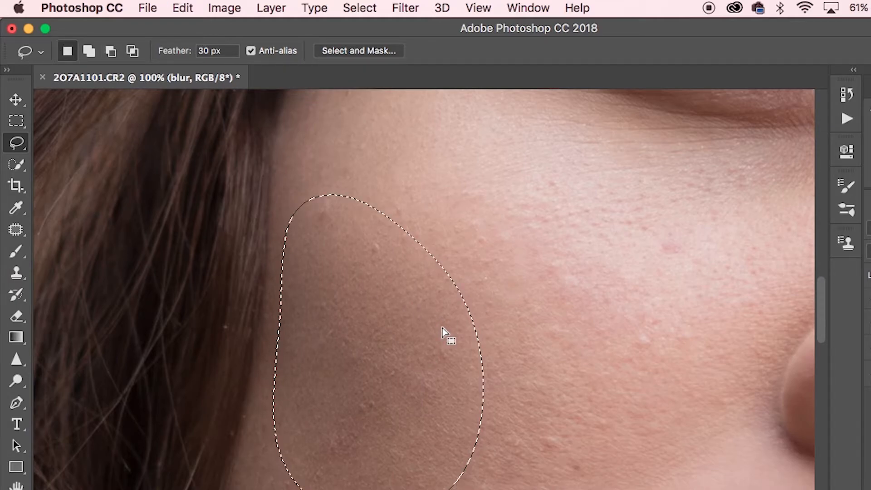
key("alt+super+z")
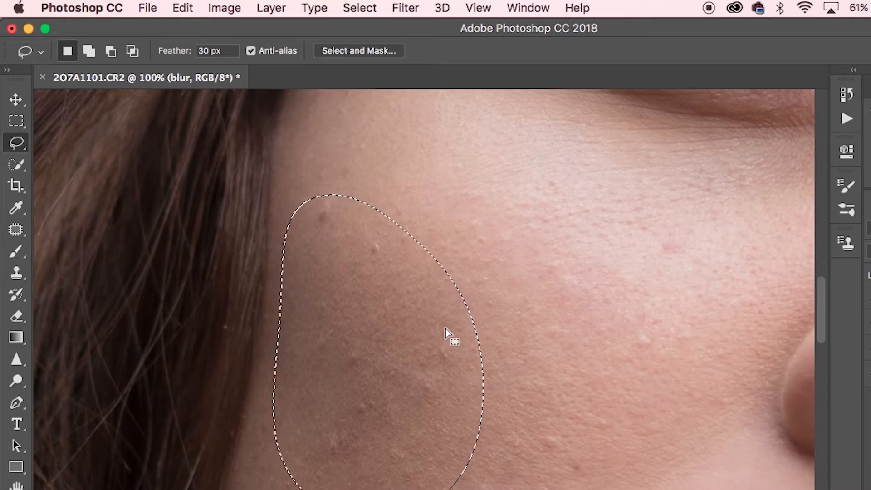
key("shift+super+z")
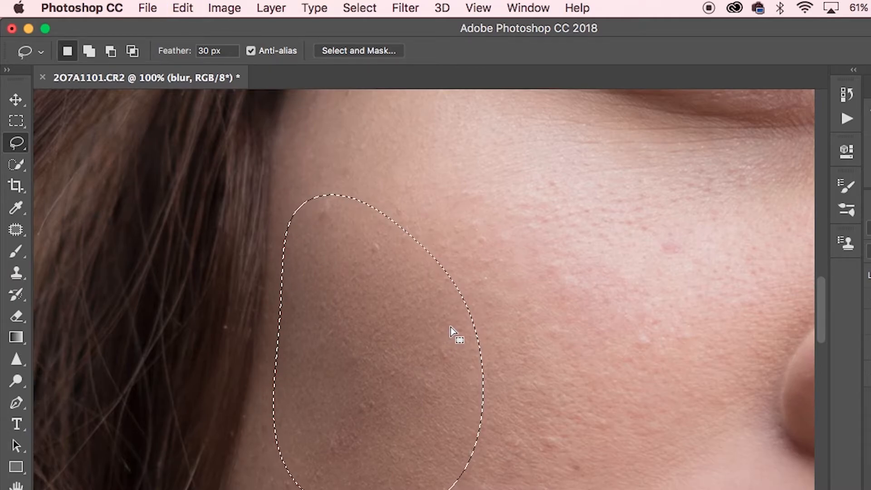
Lasso the upper cheek area beside the hairline, below the eye's outer corner, and reapply the last Gaussian Blur to it.
key("super+minus")
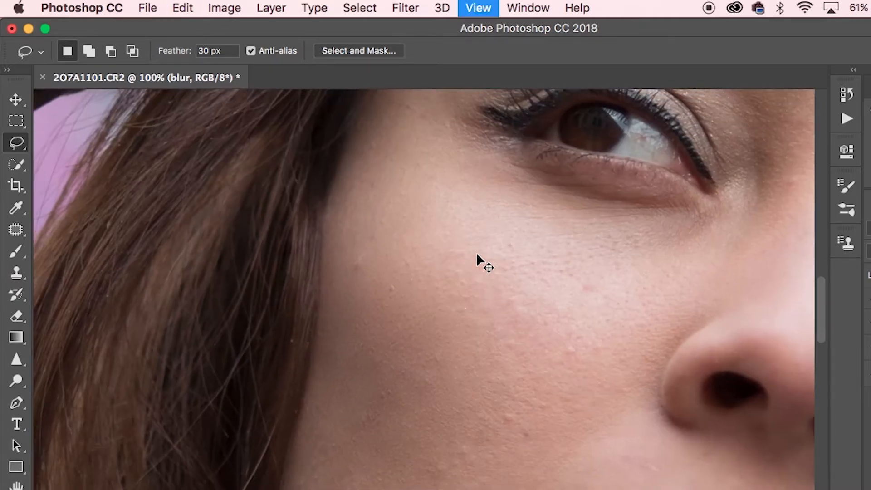
mouse_move(339, 254)
left_mouse_down()
mouse_move(338, 272)
mouse_move(505, 311)
mouse_move(376, 179)
mouse_move(342, 229)
left_mouse_up()
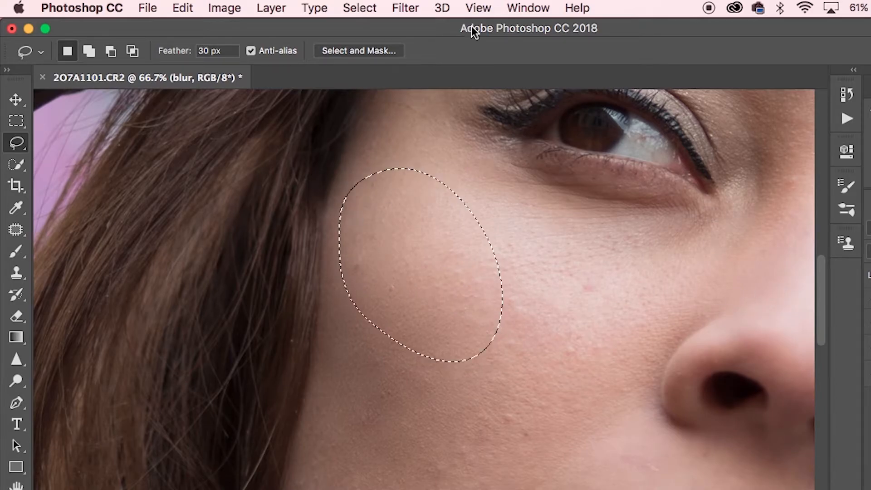
left_click(405, 8)
left_click(422, 28)
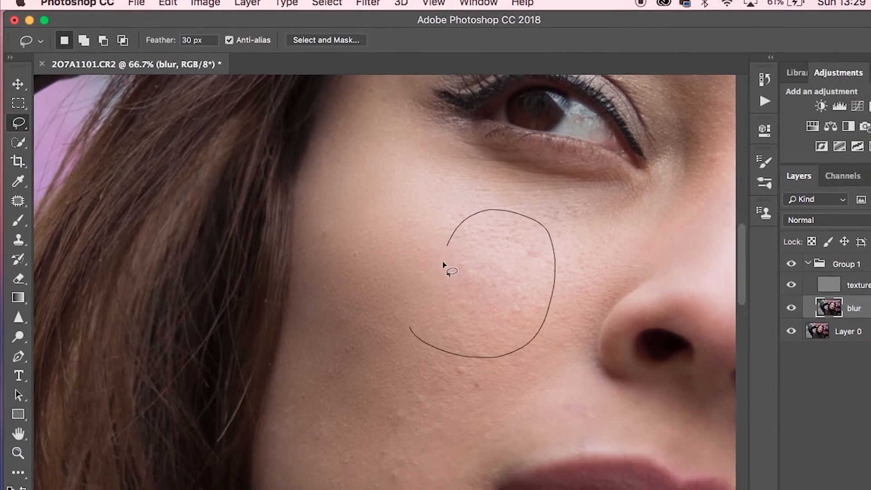
left_click(405, 8)
left_click(438, 27)
Smooth the remaining uneven skin patches of the face by lassoing each one and reapplying the last Gaussian Blur.
mouse_move(404, 208)
left_mouse_down()
mouse_move(543, 155)
mouse_move(404, 207)
left_mouse_up()
left_click(303, 2)
left_click(359, 13)
left_click_drag(377, 130, 297, 296)
mouse_move(315, 251)
left_mouse_down()
mouse_move(290, 183)
mouse_move(348, 204)
left_mouse_up()
left_click(335, 2)
left_click(354, 13)
left_click_drag(420, 93, 231, 227)
mouse_move(113, 308)
left_mouse_down()
mouse_move(440, 132)
mouse_move(171, 290)
mouse_move(122, 305)
left_mouse_up()
left_click(338, 2)
left_click(356, 13)
mouse_move(300, 253)
left_mouse_down()
mouse_move(531, 361)
mouse_move(437, 156)
left_mouse_up()
left_click(336, 2)
left_click(355, 13)
key("super+d")
mouse_move(563, 364)
left_mouse_down()
mouse_move(375, 240)
mouse_move(399, 248)
left_mouse_up()
left_click(333, 3)
left_click(355, 13)
key("super+d")
left_click_drag(291, 271, 600, 221)
mouse_move(305, 162)
left_mouse_down()
mouse_move(517, 191)
mouse_move(445, 184)
mouse_move(295, 200)
left_mouse_up()
left_click(336, 2)
left_click(355, 13)
key("super+d")
left_click_drag(500, 319, 244, 253)
mouse_move(405, 199)
left_mouse_down()
mouse_move(386, 251)
mouse_move(411, 203)
left_mouse_up()
left_click(334, 2)
left_click(355, 13)
left_click_drag(344, 203, 322, 74)
mouse_move(389, 165)
left_mouse_down()
mouse_move(467, 414)
mouse_move(370, 259)
mouse_move(388, 170)
left_mouse_up()
left_click(336, 2)
left_click(346, 14)
key("super+d")
mouse_move(453, 321)
left_mouse_down()
mouse_move(549, 196)
mouse_move(568, 90)
left_mouse_up()
mouse_move(443, 171)
left_mouse_down()
mouse_move(383, 268)
mouse_move(443, 382)
mouse_move(447, 168)
left_mouse_up()
left_click(342, 2)
left_click(352, 13)
key("super+d")
left_click_drag(317, 140, 419, 229)
mouse_move(434, 393)
left_mouse_down()
mouse_move(369, 484)
mouse_move(213, 230)
mouse_move(429, 386)
left_mouse_up()
left_click(352, 2)
left_click(359, 14)
left_click_drag(312, 195, 445, 354)
mouse_move(265, 463)
left_mouse_down()
mouse_move(239, 287)
mouse_move(357, 447)
mouse_move(268, 462)
left_mouse_up()
left_click(343, 2)
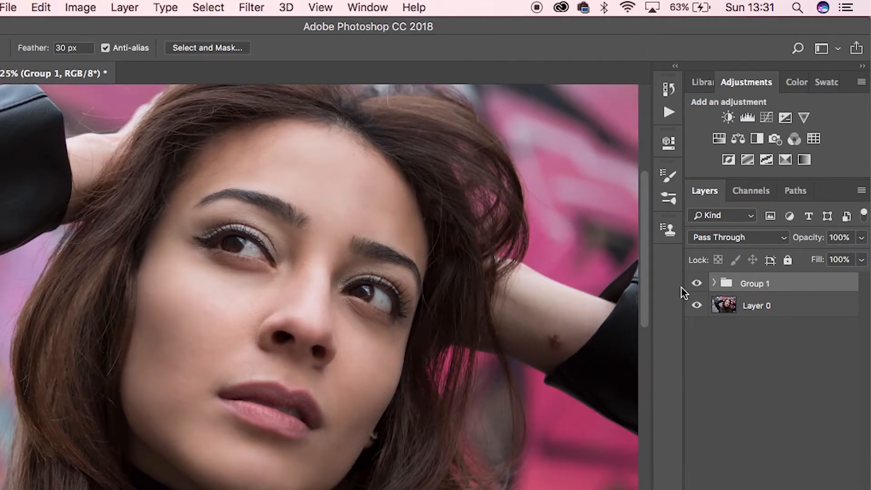
Add a Curves adjustment layer above Group 1, pull its curve steeply up to extreme brightness, and invert its mask to black.
left_click(776, 489)
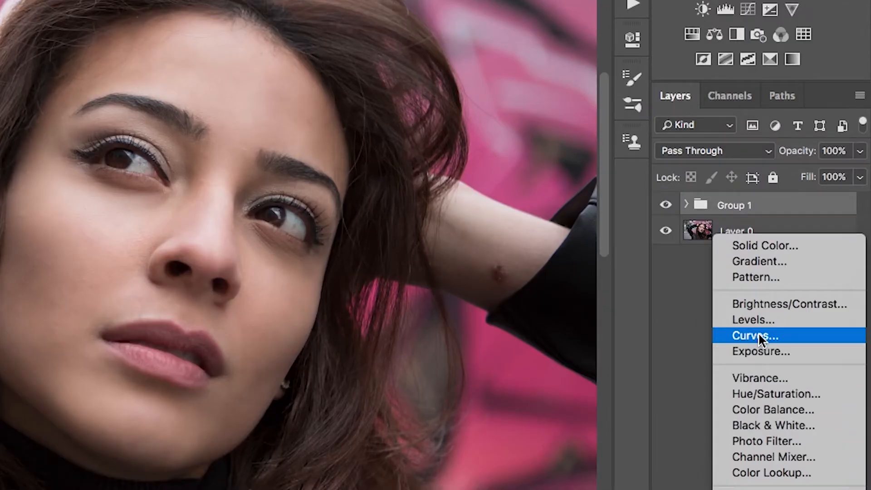
left_click(777, 394)
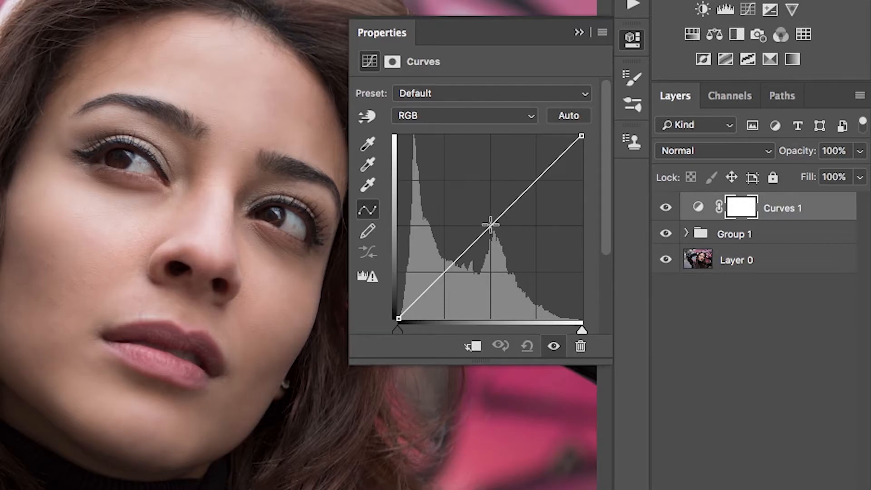
left_click_drag(486, 227, 403, 172)
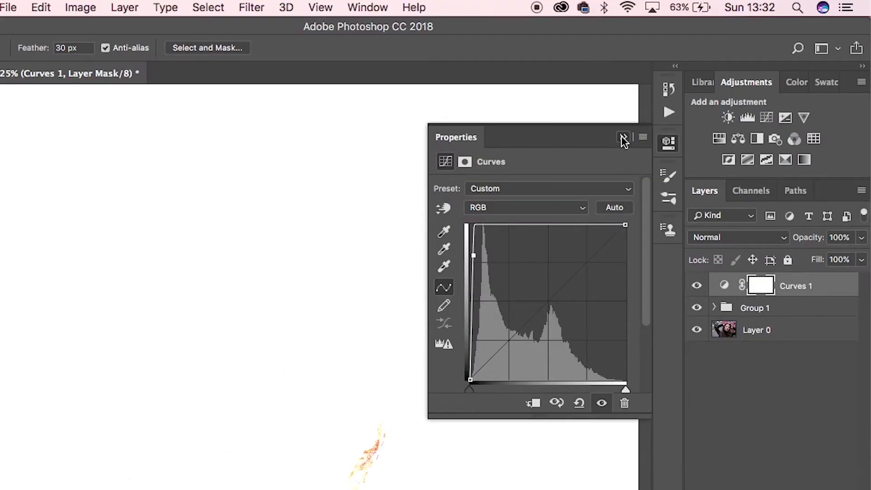
left_click(580, 34)
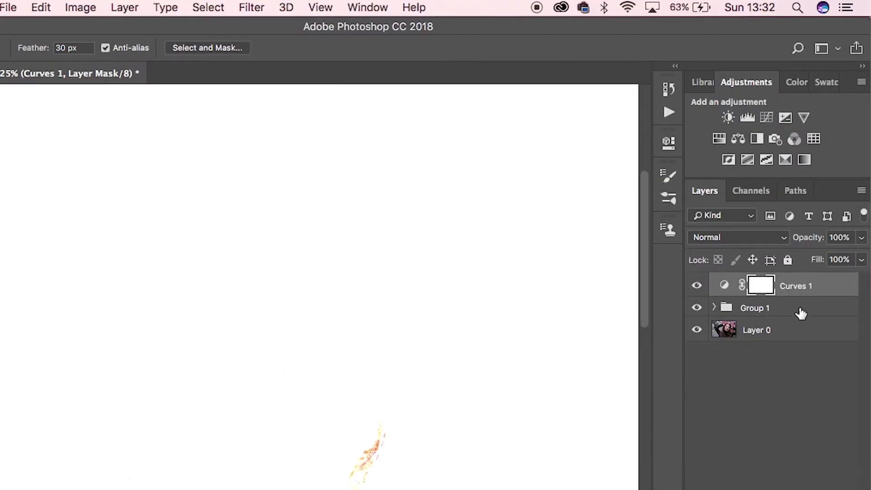
key("super+i")
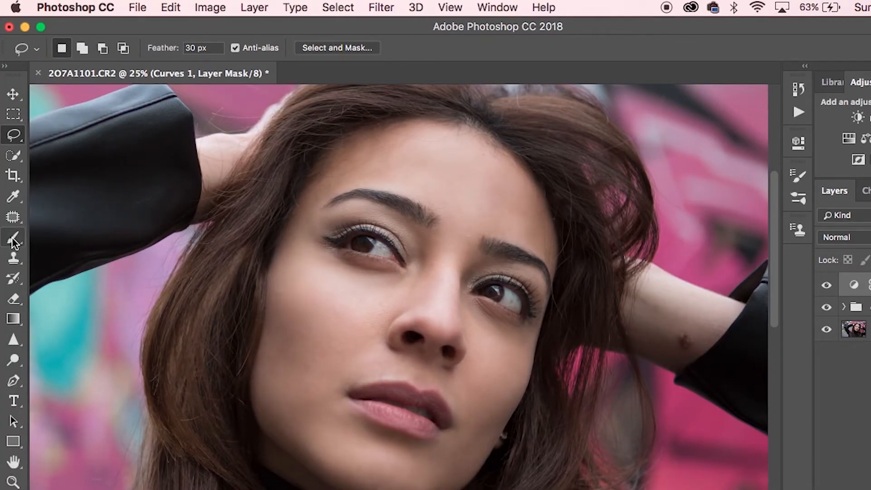
Paint thin white highlight curves under both eyes on the Curves mask with a soft 7 px brush.
left_click(13, 238)
left_click_drag(371, 325, 254, 286)
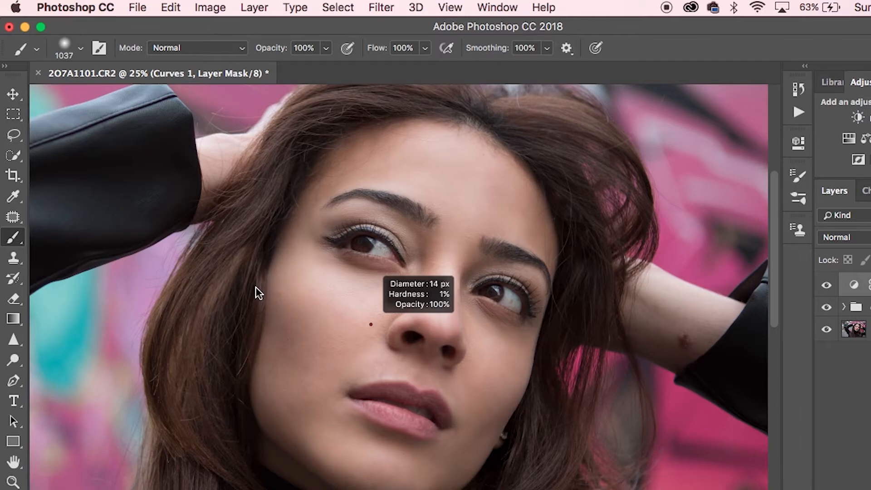
left_click_drag(255, 288, 257, 288)
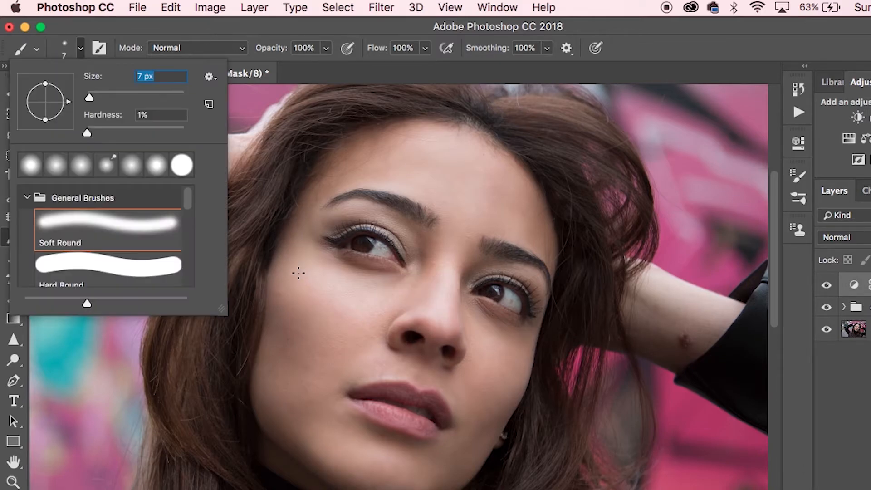
key("Return")
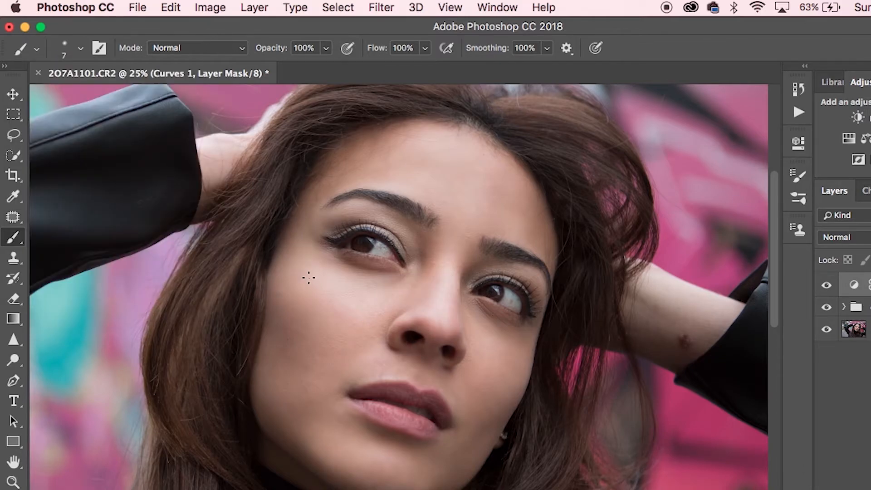
key("super+equal")
key("super+equal")
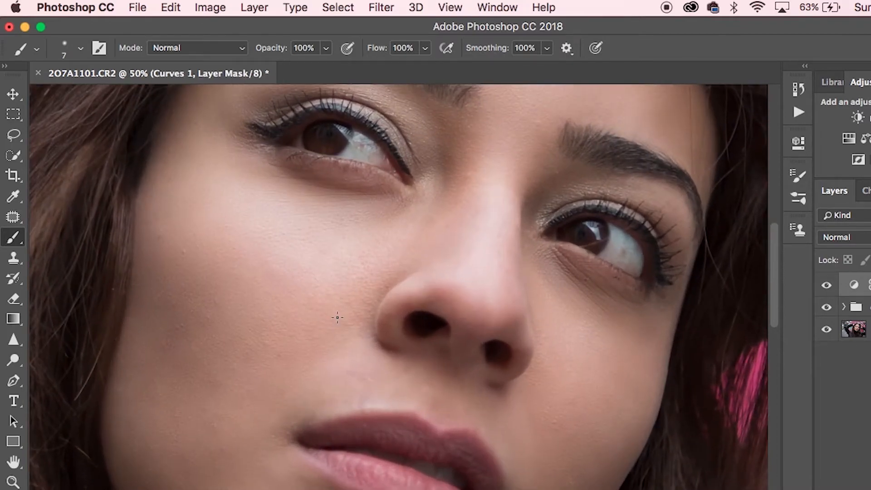
mouse_move(320, 283)
left_mouse_down()
mouse_move(366, 312)
mouse_move(384, 345)
left_mouse_up()
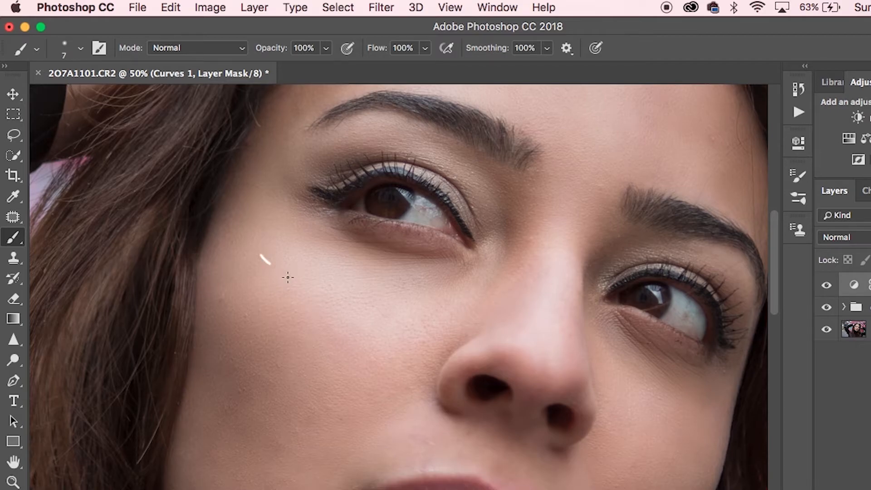
mouse_move(338, 296)
left_mouse_down()
mouse_move(397, 303)
mouse_move(458, 290)
left_mouse_up()
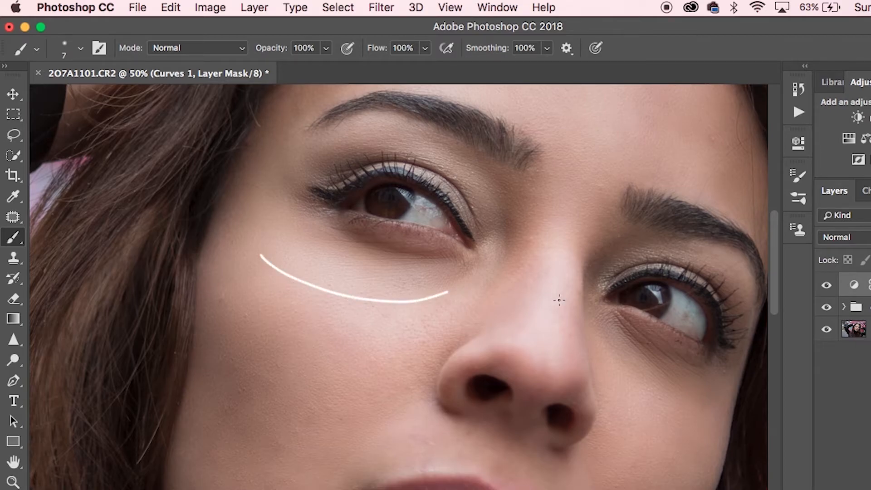
left_click_drag(566, 331, 444, 292)
mouse_move(500, 341)
left_mouse_down()
mouse_move(556, 370)
mouse_move(610, 372)
left_mouse_up()
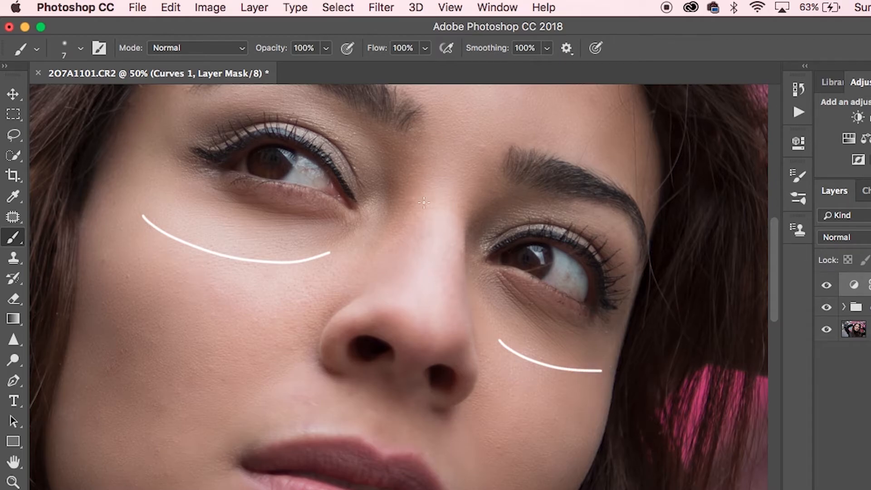
Paint highlight lines on the Curves mask along the nose bridge, nostril, upper lip, eyelids, brows, forehead and chin.
left_click_drag(448, 196, 427, 318)
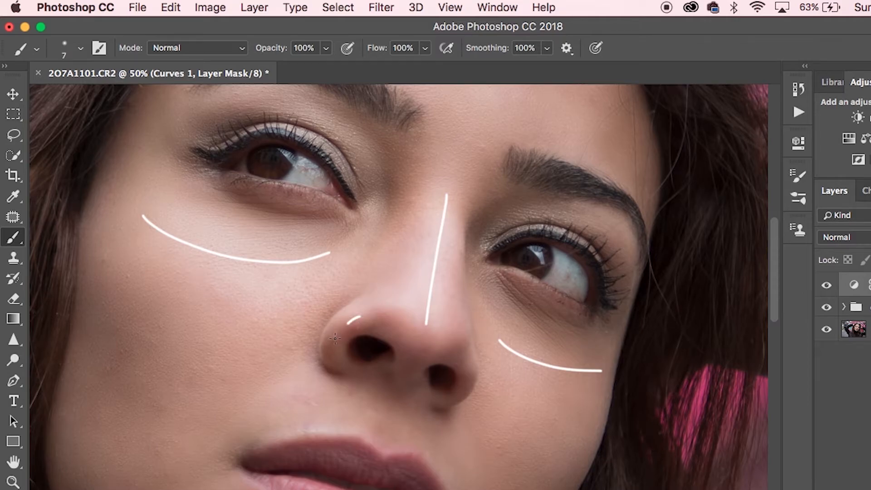
left_click_drag(335, 339, 336, 345)
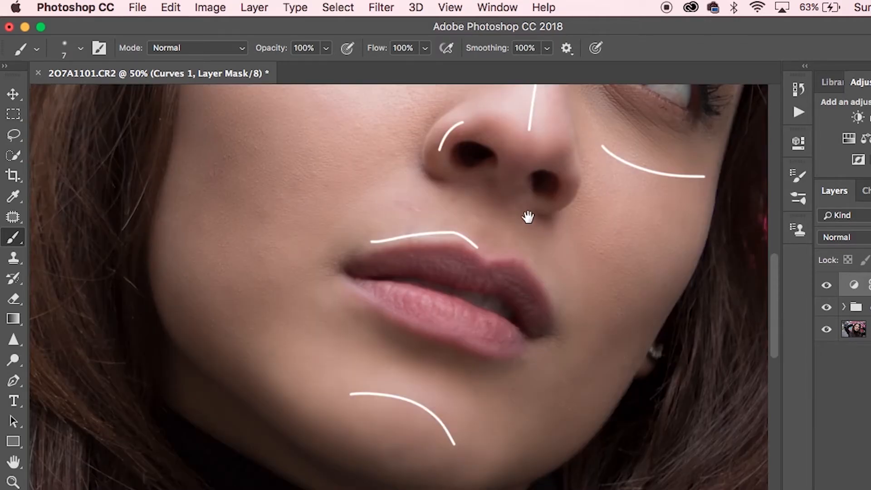
left_click_drag(526, 214, 457, 409)
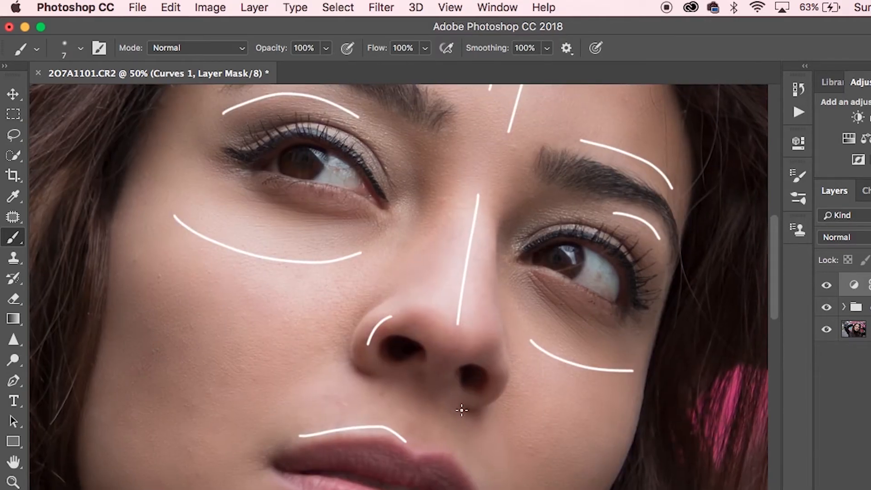
key("super+minus")
key("super+minus")
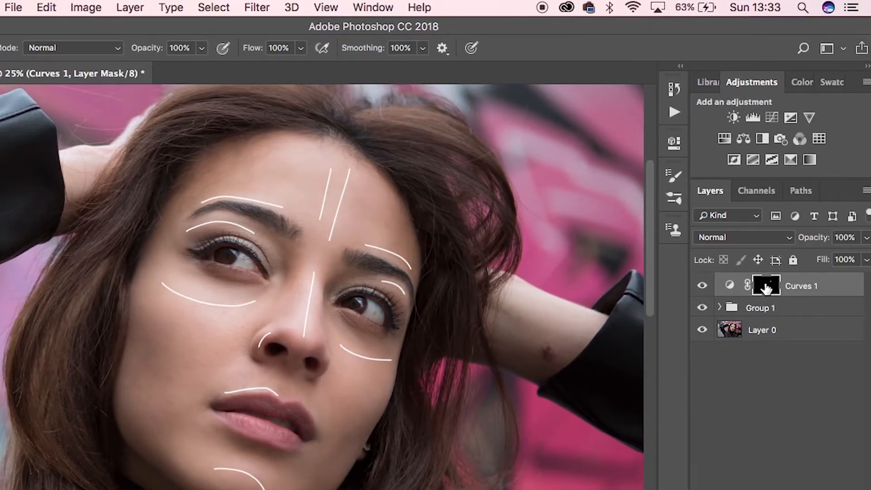
Feather the Curves 1 layer mask to 33.3 px so the white highlight lines blend softly into the skin.
left_click(730, 286)
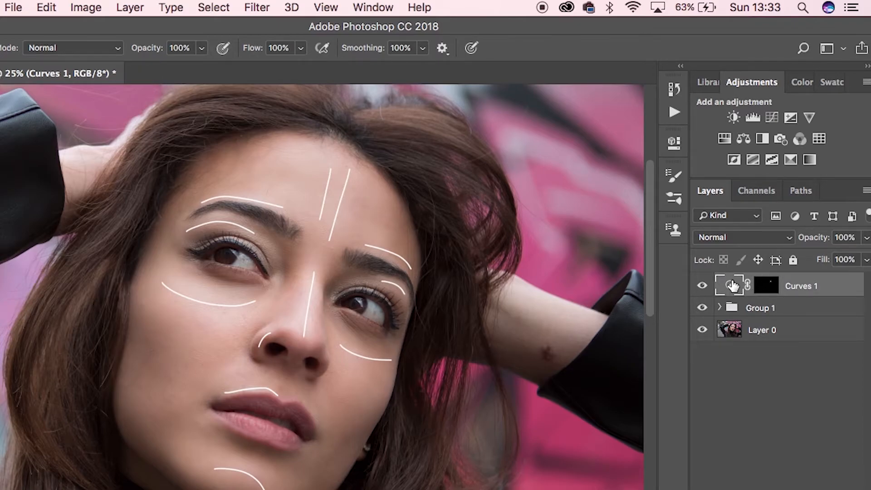
double_click(730, 286)
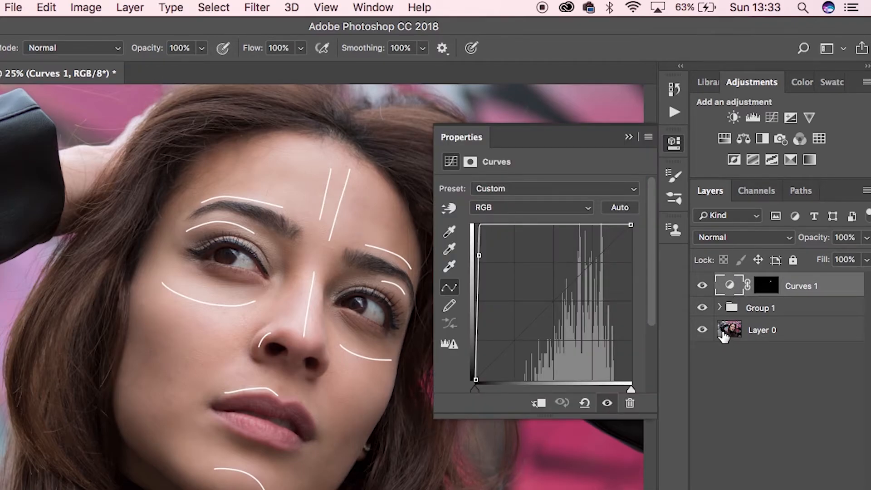
left_click(767, 286)
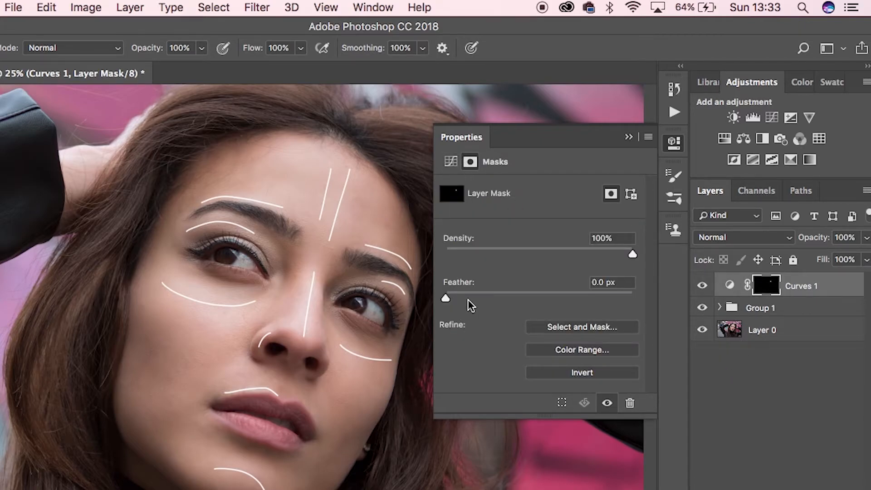
left_click_drag(446, 296, 501, 298)
left_click(516, 295)
left_click_drag(527, 296, 537, 294)
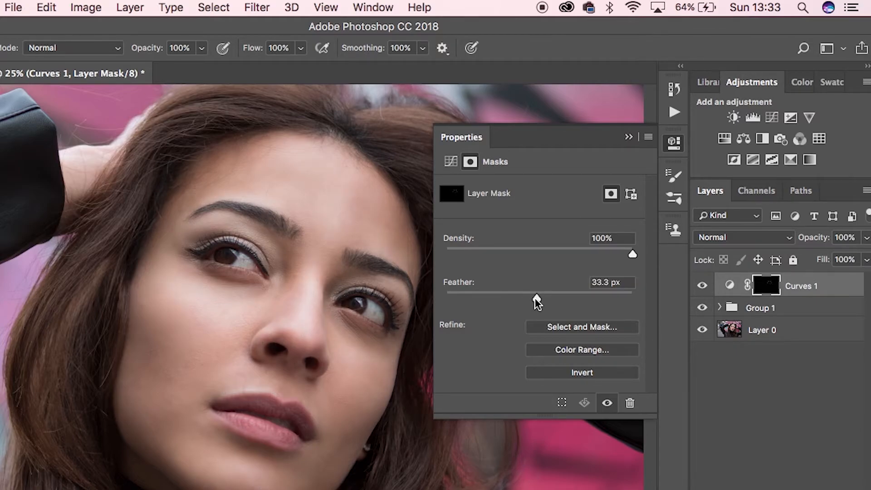
left_click(631, 137)
Compare the face with and without the Curves 1 highlights by switching that layer's visibility off and on.
left_click(708, 286)
left_click(709, 287)
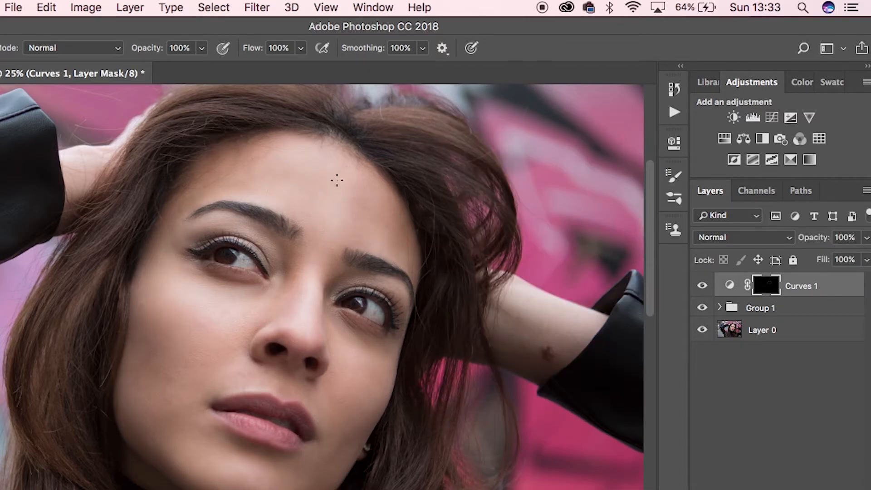
left_click(703, 286)
left_click(703, 286)
Add a second Curves adjustment layer above Curves 1, pull its curve steeply down to near black, and invert its mask.
left_click(802, 489)
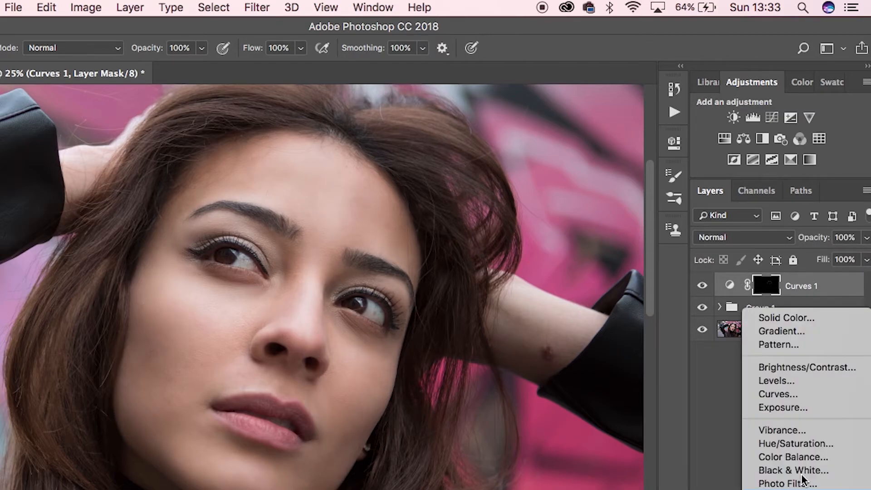
left_click(772, 395)
left_click_drag(562, 309, 628, 334)
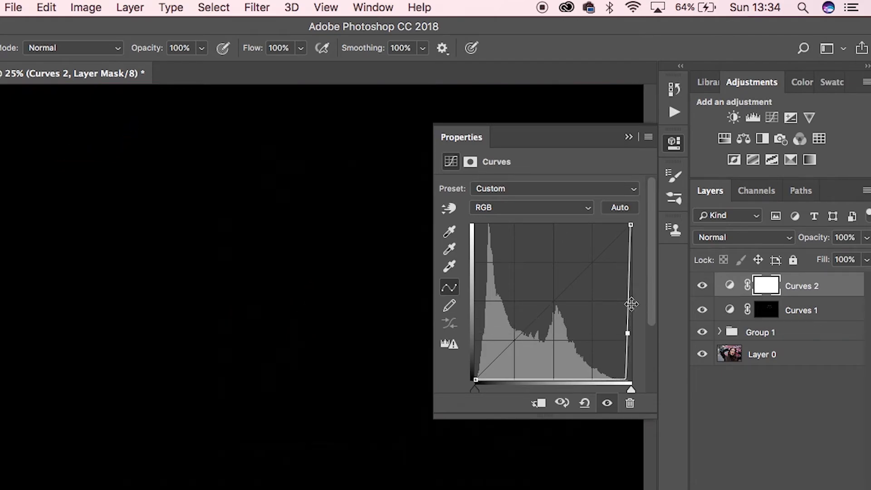
left_click(629, 136)
key("super+i")
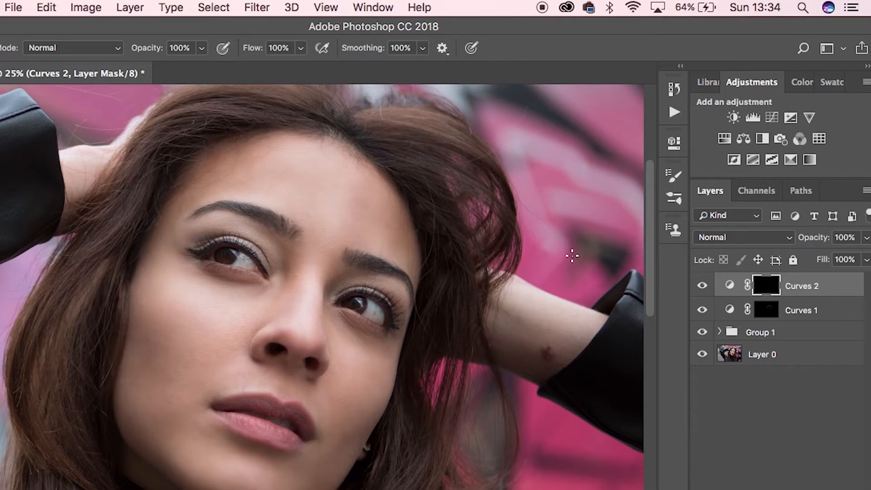
Paint thin shadow lines on the Curves 2 mask along both forehead sides, outer eyelids, the side of the nose, and under both cheekbones.
key("super+equal")
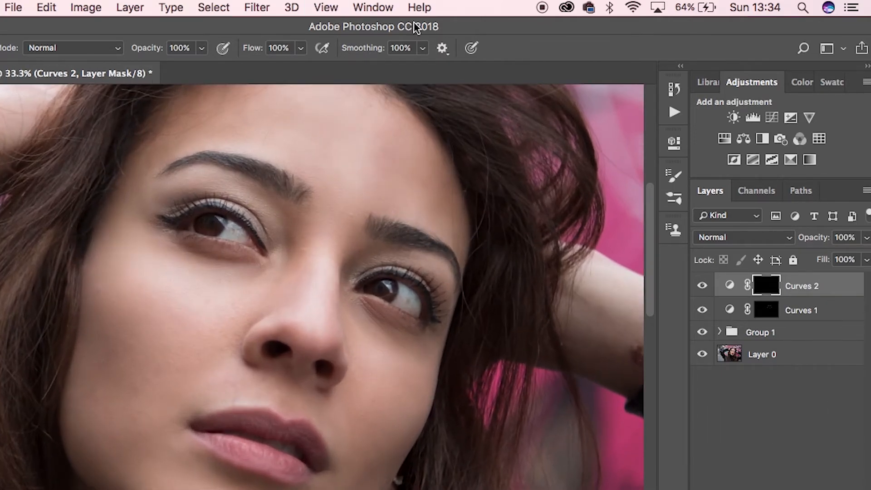
left_click_drag(291, 162, 294, 237)
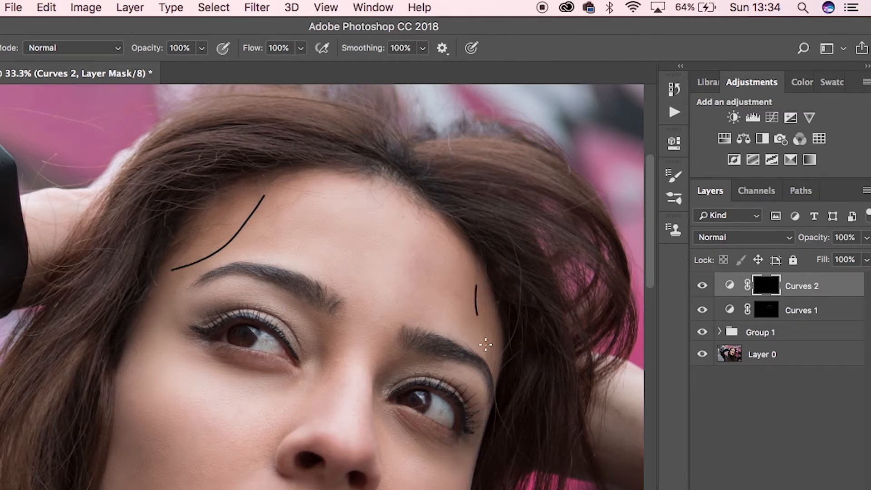
left_click_drag(348, 387, 414, 325)
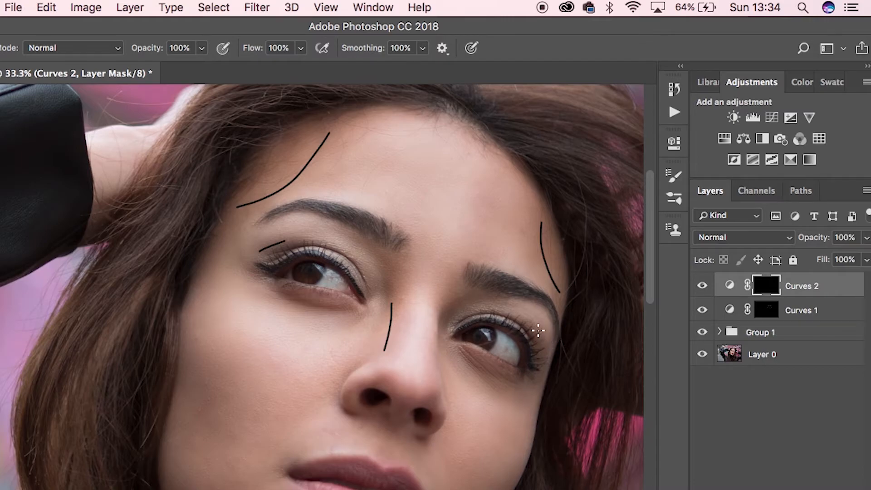
scroll(545, 365, "down", 5)
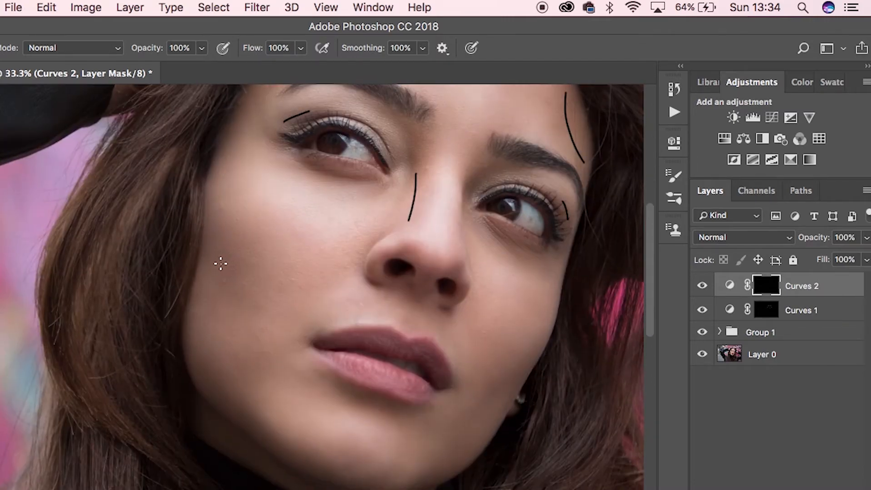
left_click_drag(202, 253, 284, 320)
mouse_move(529, 371)
left_mouse_down()
mouse_move(486, 389)
mouse_move(466, 409)
left_mouse_up()
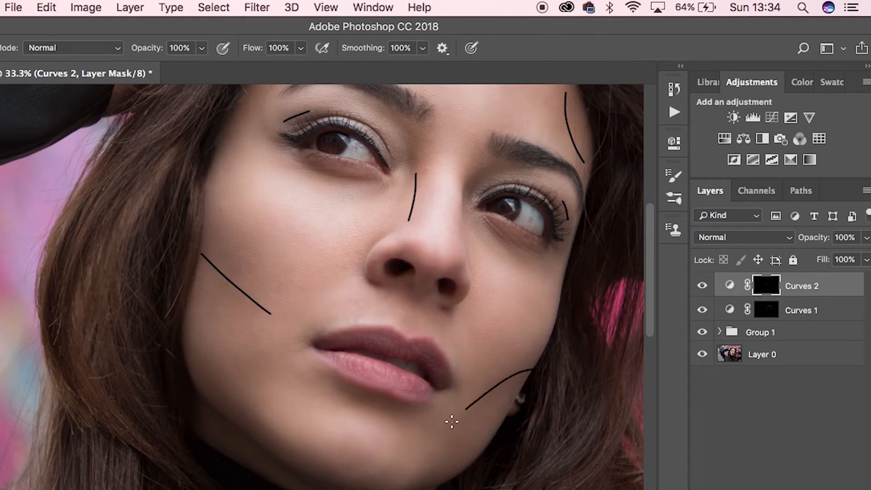
mouse_move(403, 275)
left_mouse_down()
mouse_move(356, 346)
mouse_move(290, 398)
left_mouse_up()
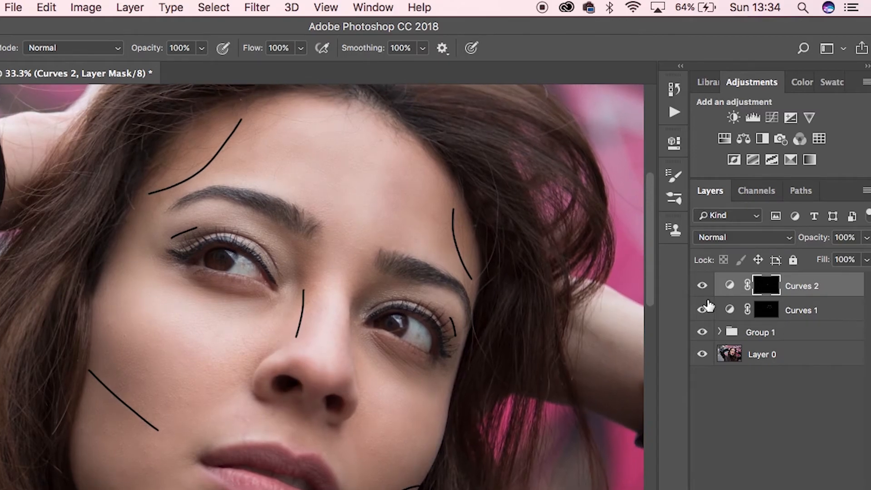
Feather the Curves 2 layer mask until the black contour lines blend into soft shadows.
left_click(730, 286)
left_click(766, 287)
double_click(730, 286)
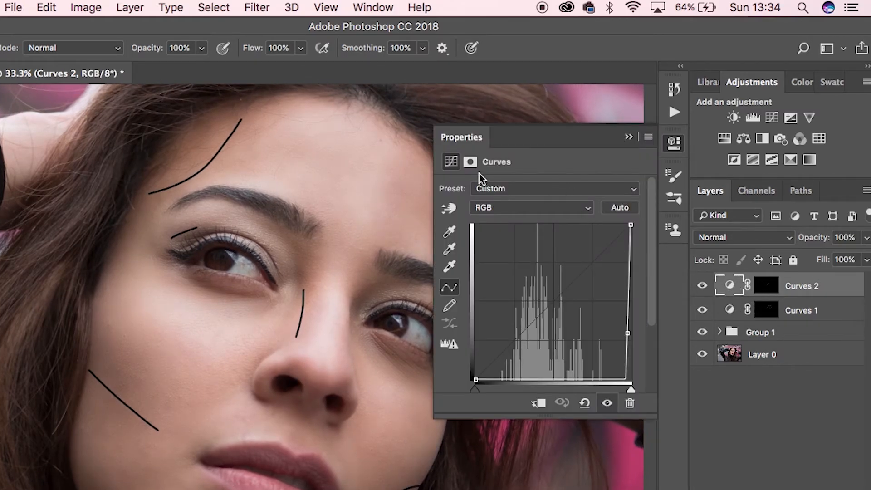
left_click(471, 162)
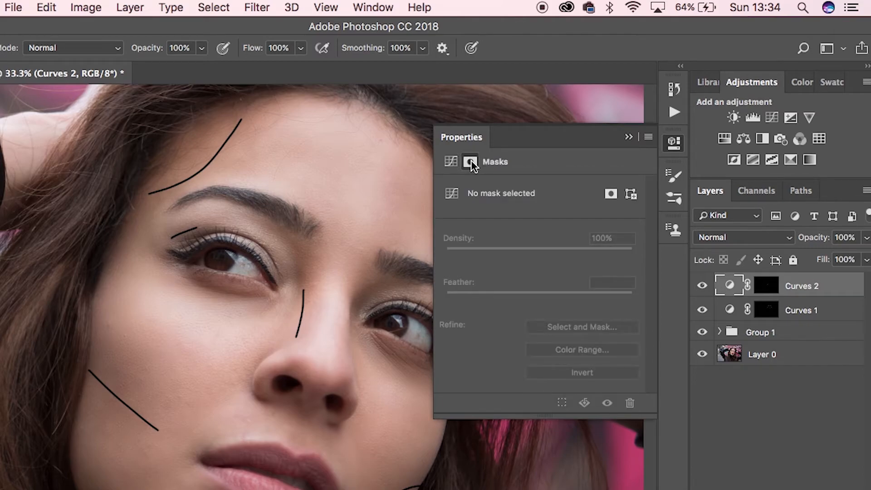
left_click(765, 286)
left_click_drag(447, 299, 544, 298)
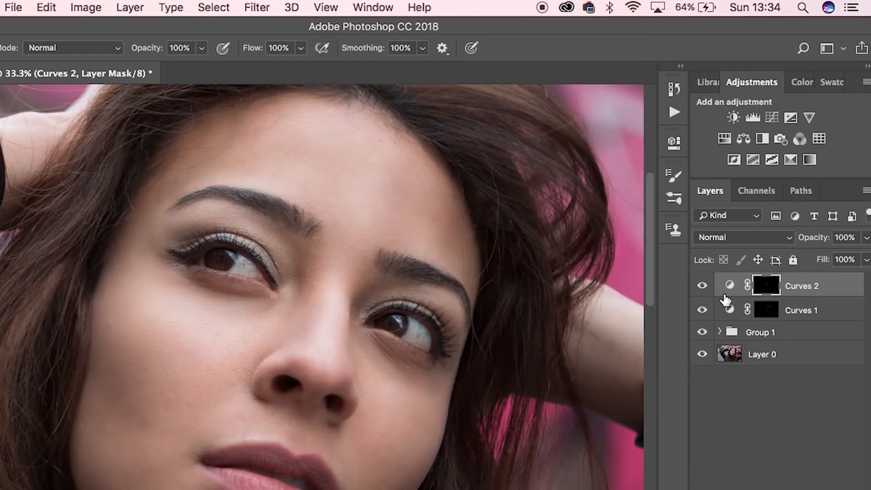
Compare the retouched portrait with the original by hiding and showing every layer above Layer 0, from full view and close up.
key("super+minus")
key("super+minus")
left_click_drag(463, 380, 352, 382)
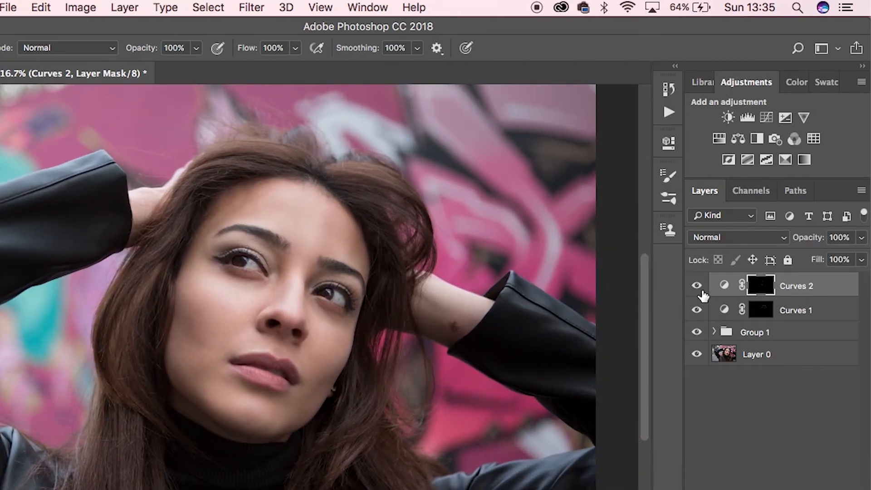
left_click(698, 354, "alt")
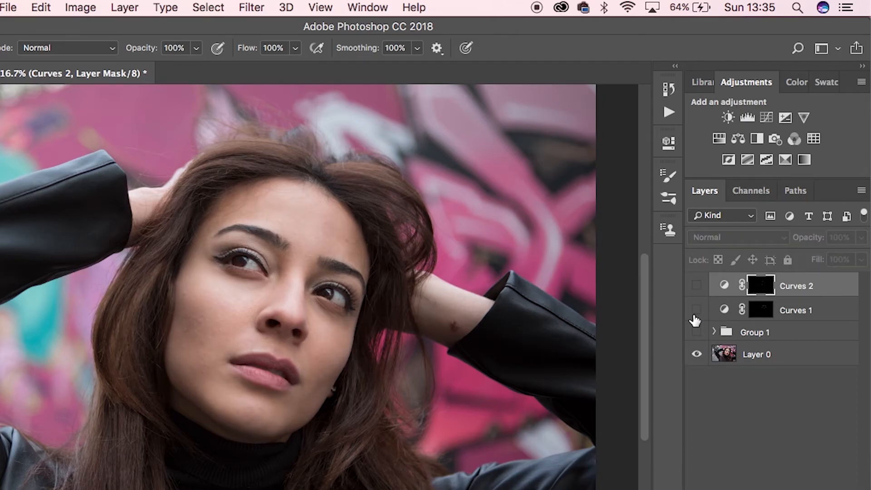
key("super+plus")
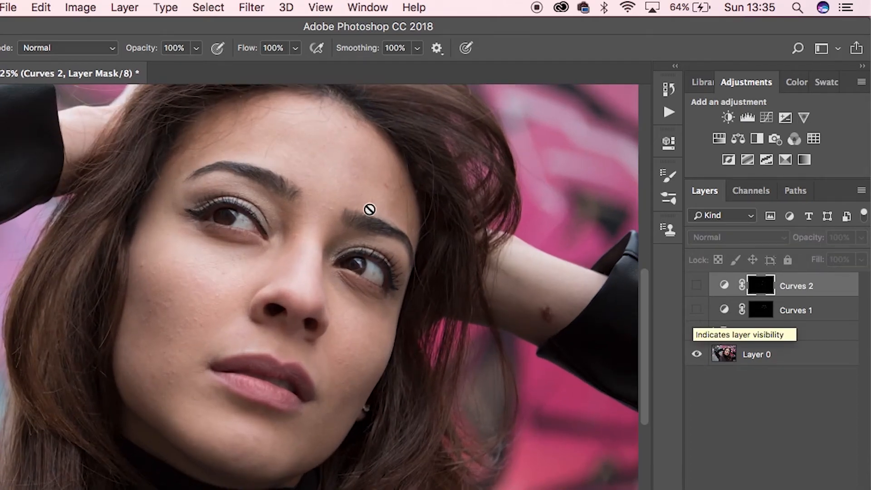
left_click(697, 356, "alt")
left_click(698, 356, "alt")
left_click(701, 355, "alt")
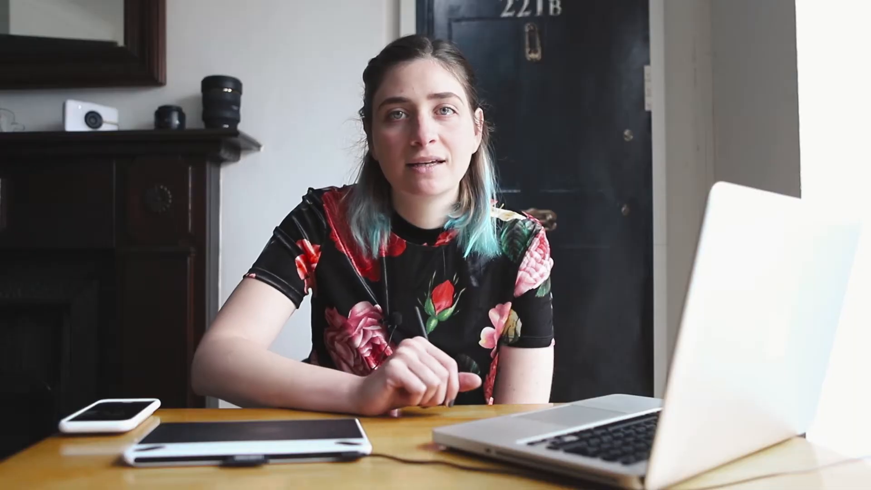